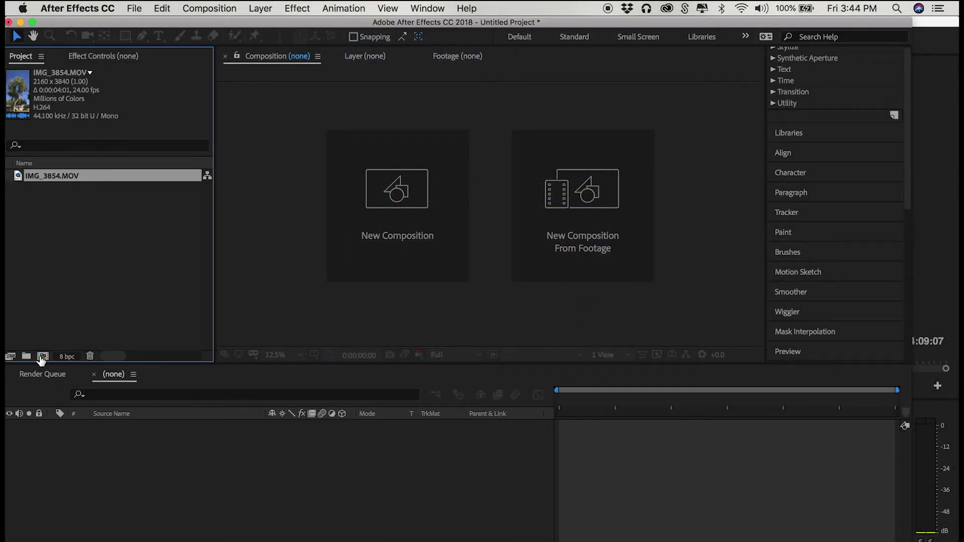
# Step: Build the IMG_3854 composition by dropping IMG_3854.MOV onto New Composition
pyautogui.moveTo(46, 187); pyautogui.dragTo(43, 355)
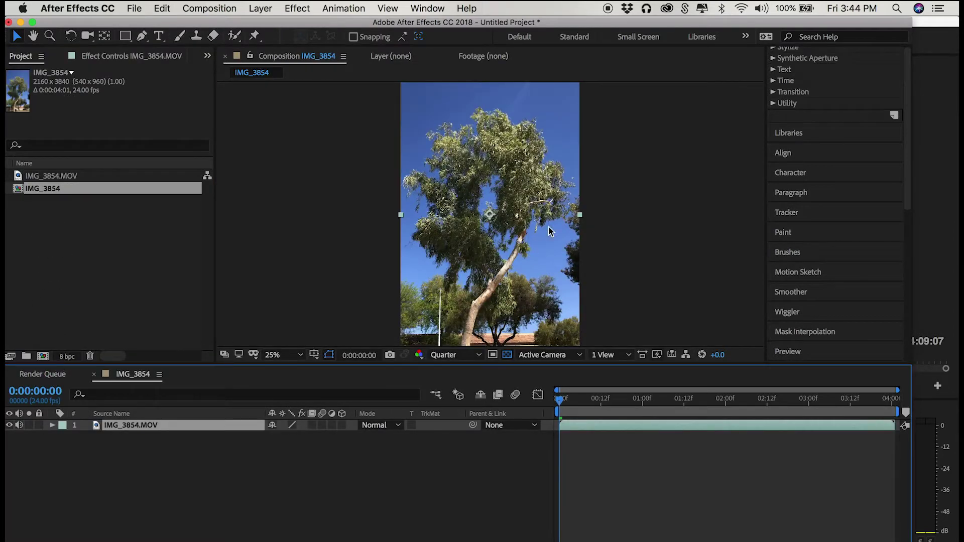
# Step: Apply Linear Color Key to the tree footage, found by searching Effects & Presets for 'key'
pyautogui.scroll(10, 788, 108)
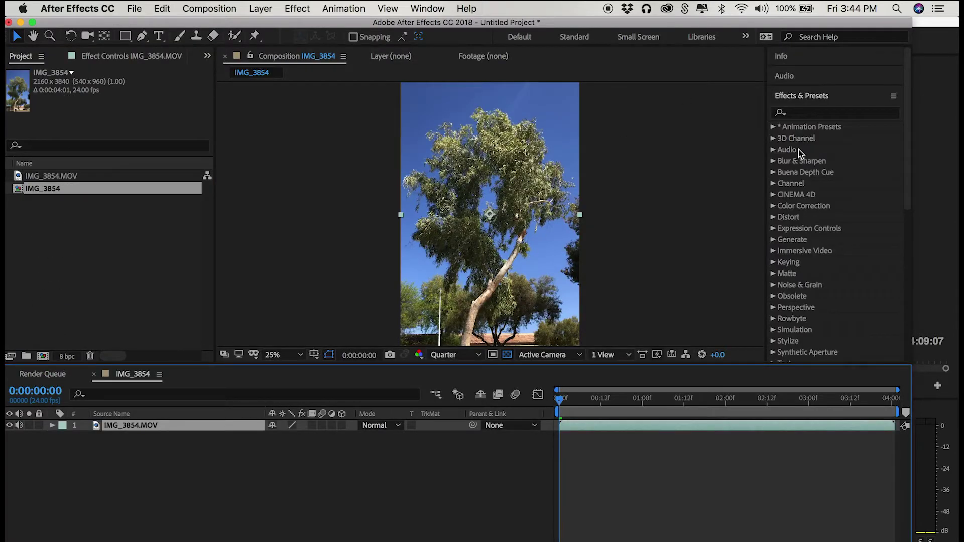
pyautogui.click(807, 112)
pyautogui.write('key')
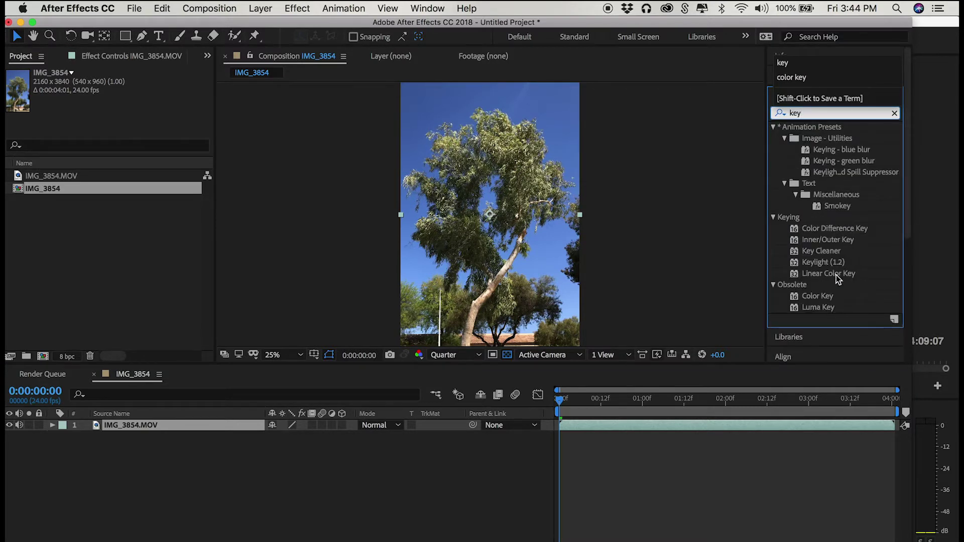
pyautogui.click(828, 273)
pyautogui.moveTo(833, 280); pyautogui.dragTo(565, 261)
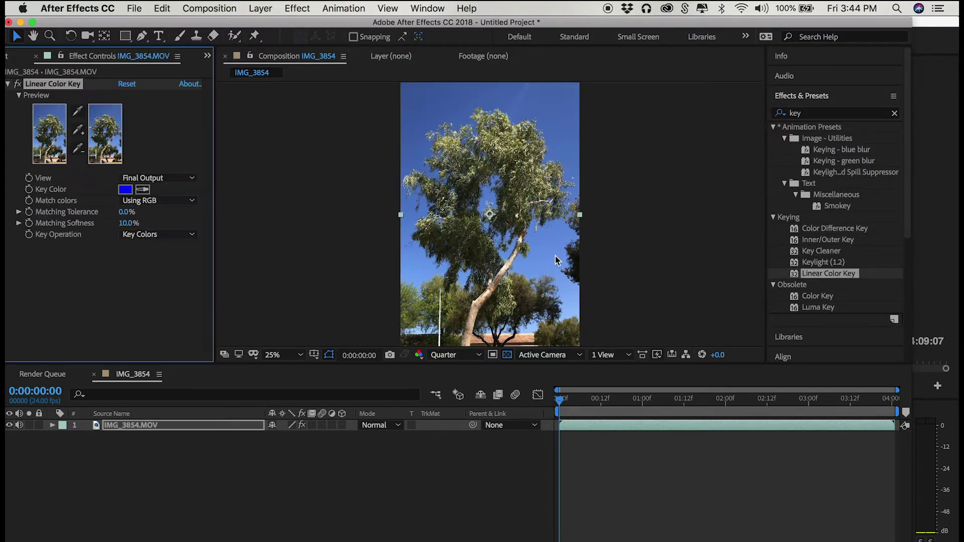
# Step: Set the Key Color to the blue sky with the eyedropper
pyautogui.click(143, 189)
pyautogui.click(549, 236)
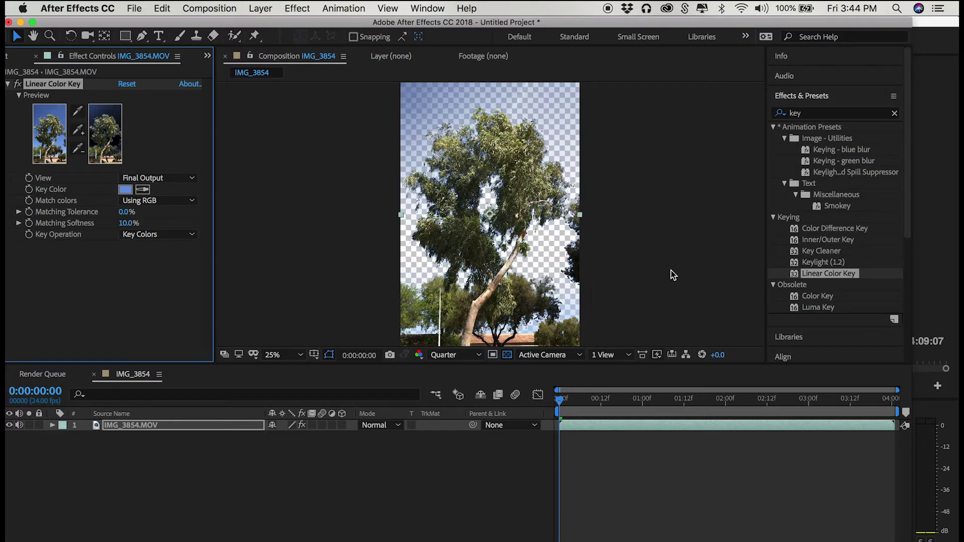
pyautogui.press('.')
pyautogui.press('.')
# Step: Preview the keyed clip, zoom back out, and apply Key Cleaner with default settings
pyautogui.press('space')
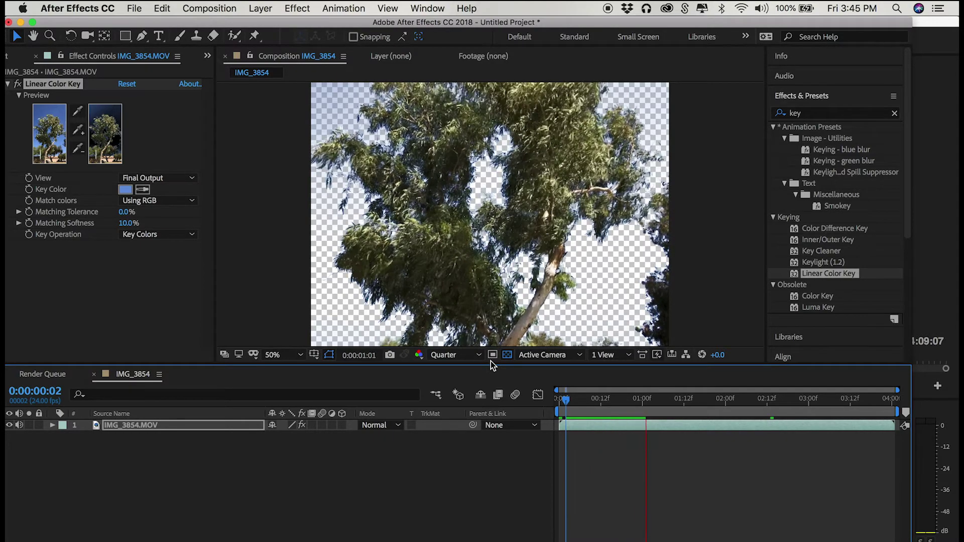
pyautogui.press('space')
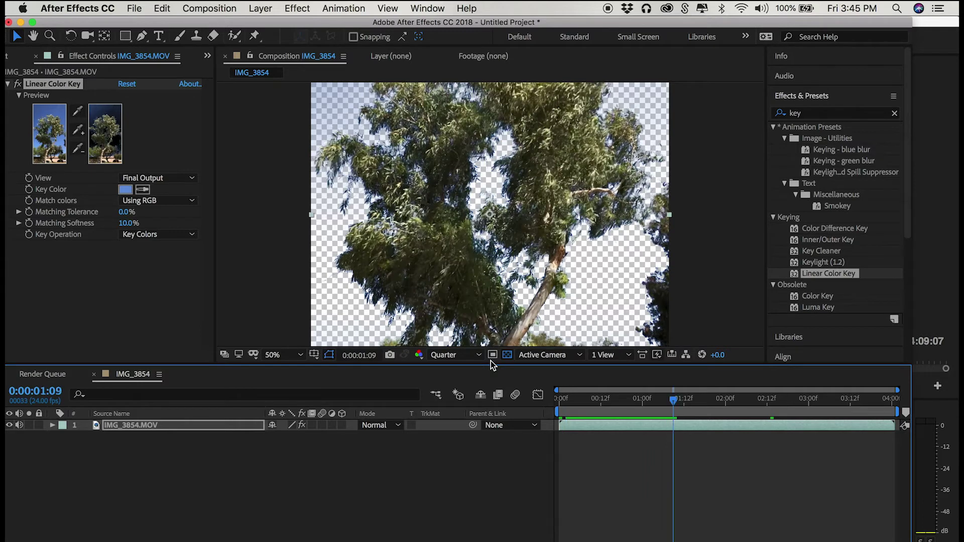
pyautogui.press(',')
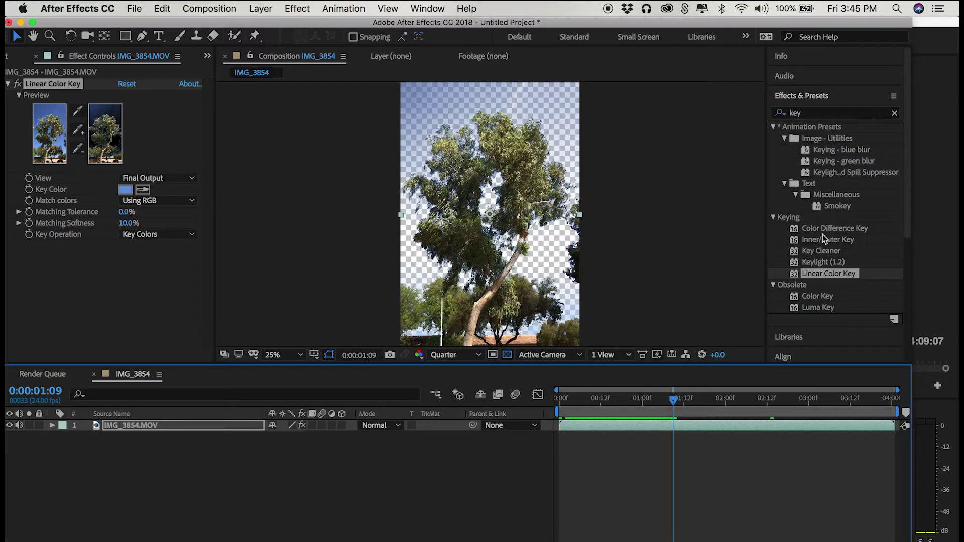
pyautogui.moveTo(820, 251); pyautogui.dragTo(83, 254)
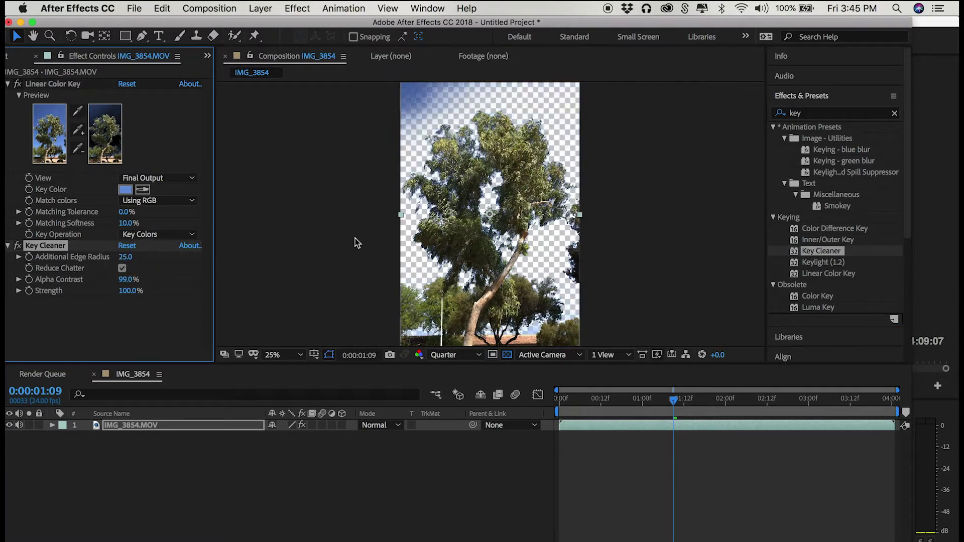
pyautogui.click(141, 35)
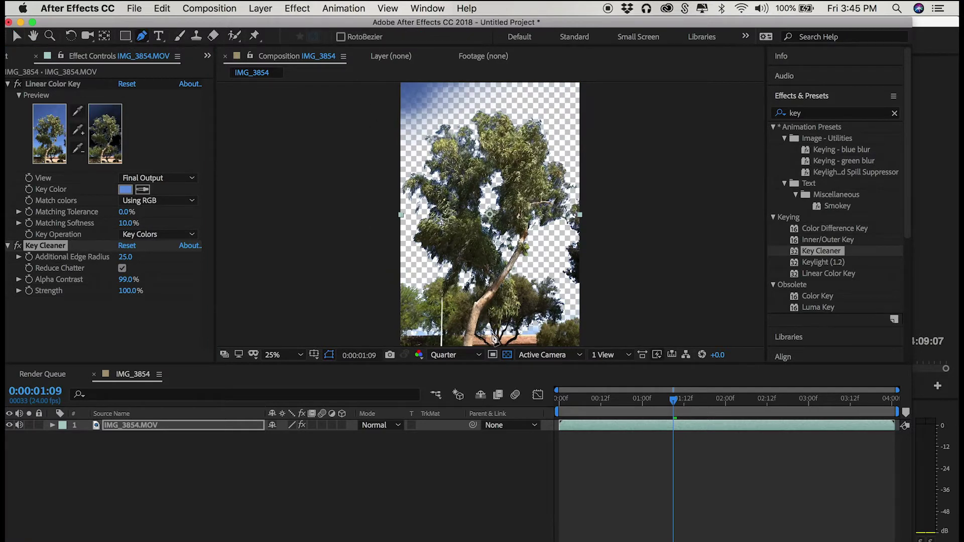
# Step: Place mask points from the trunk base up the trunk and along the branch
pyautogui.click(475, 344)
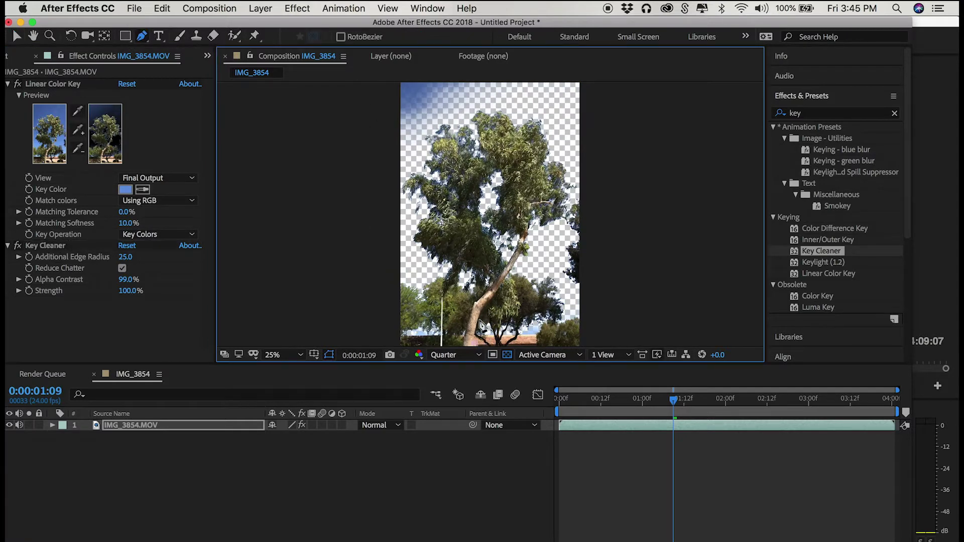
pyautogui.click(481, 310)
pyautogui.click(488, 298)
pyautogui.click(495, 291)
pyautogui.click(512, 271)
pyautogui.click(532, 257)
pyautogui.click(552, 248)
pyautogui.click(565, 224)
# Step: Continue the mask up the right edge, across the canopy top, and curve it down the left edge
pyautogui.click(591, 163)
pyautogui.click(548, 115)
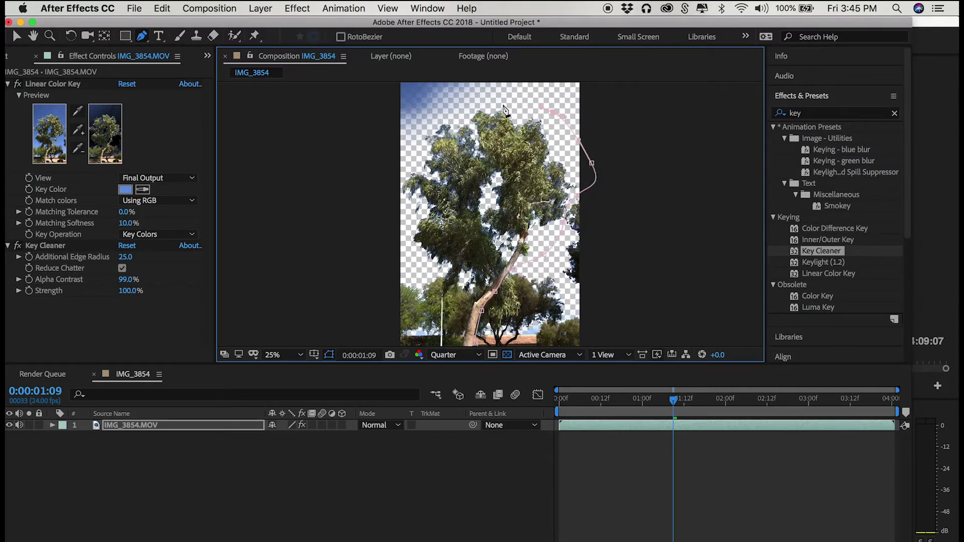
pyautogui.click(503, 103)
pyautogui.click(469, 107)
pyautogui.click(443, 118)
pyautogui.click(420, 135)
pyautogui.click(422, 171)
pyautogui.click(401, 192)
pyautogui.moveTo(401, 192); pyautogui.dragTo(454, 276)
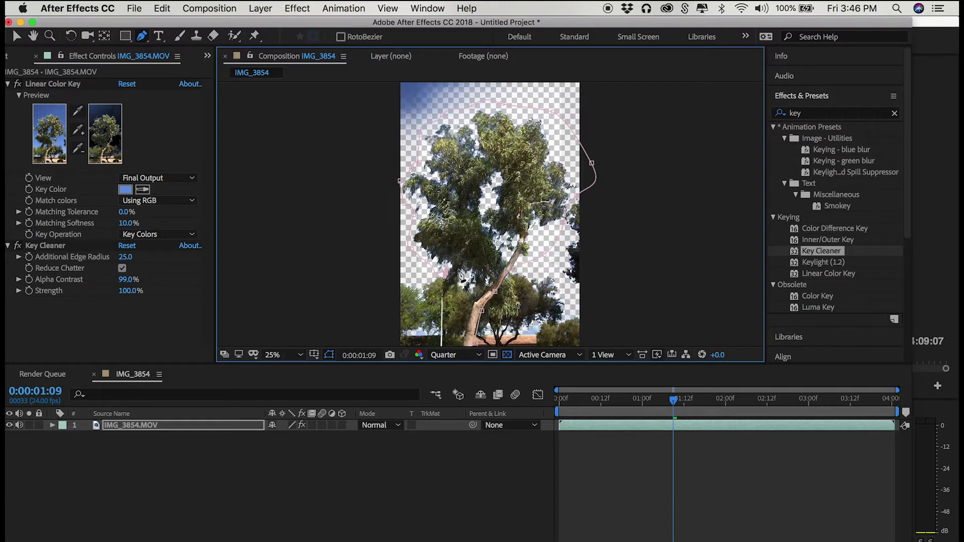
# Step: Close the mask at the trunk base and check an earlier frame around the trunk
pyautogui.scroll(-2, 464, 279)
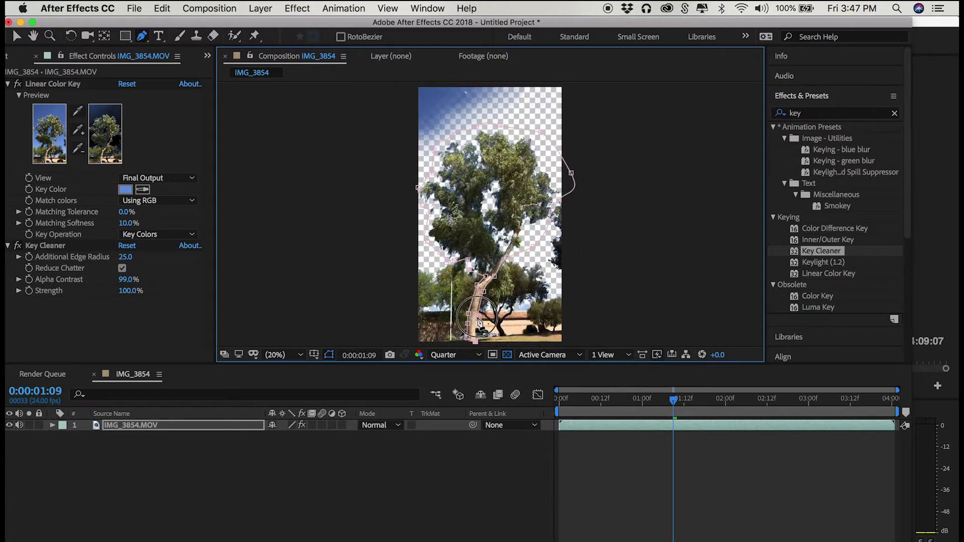
pyautogui.click(476, 340)
pyautogui.moveTo(646, 399); pyautogui.dragTo(611, 399)
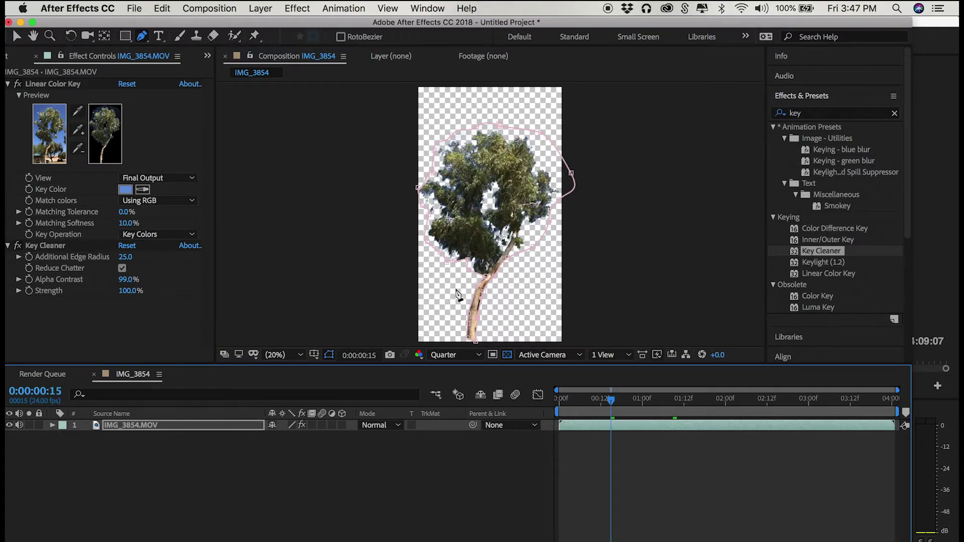
pyautogui.scroll(3, 462, 300)
pyautogui.scroll(-3, 463, 301)
pyautogui.click(33, 35)
pyautogui.moveTo(570, 200); pyautogui.dragTo(577, 134)
pyautogui.scroll(3, 546, 190)
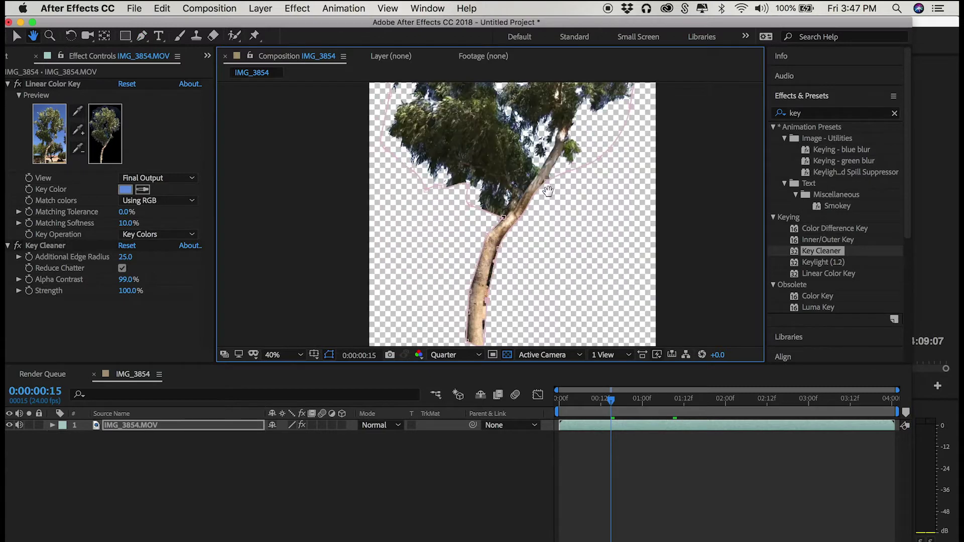
# Step: Give Mask 1 an expansion of -5 pixels and a feather of 2 pixels
pyautogui.press('v')
pyautogui.click(52, 425)
pyautogui.click(75, 448)
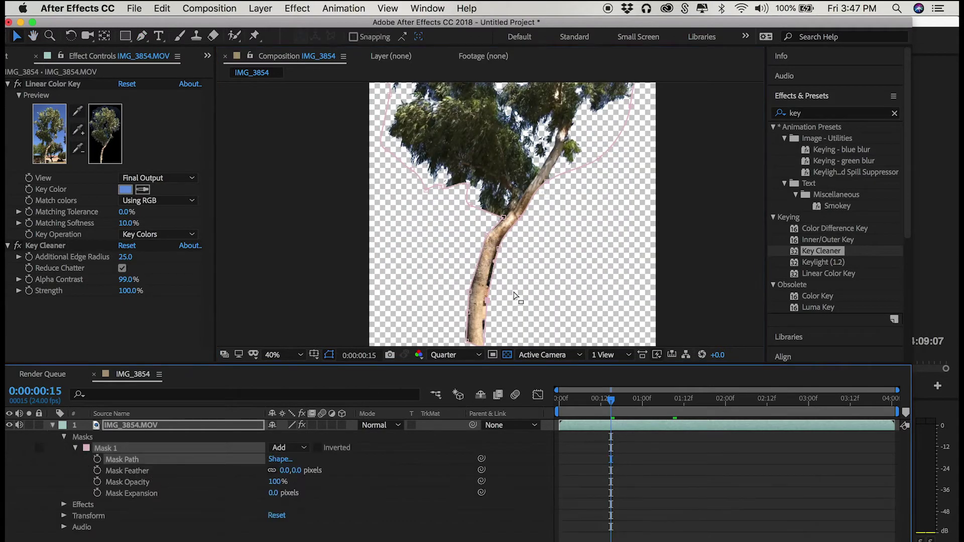
pyautogui.moveTo(272, 492); pyautogui.dragTo(251, 501)
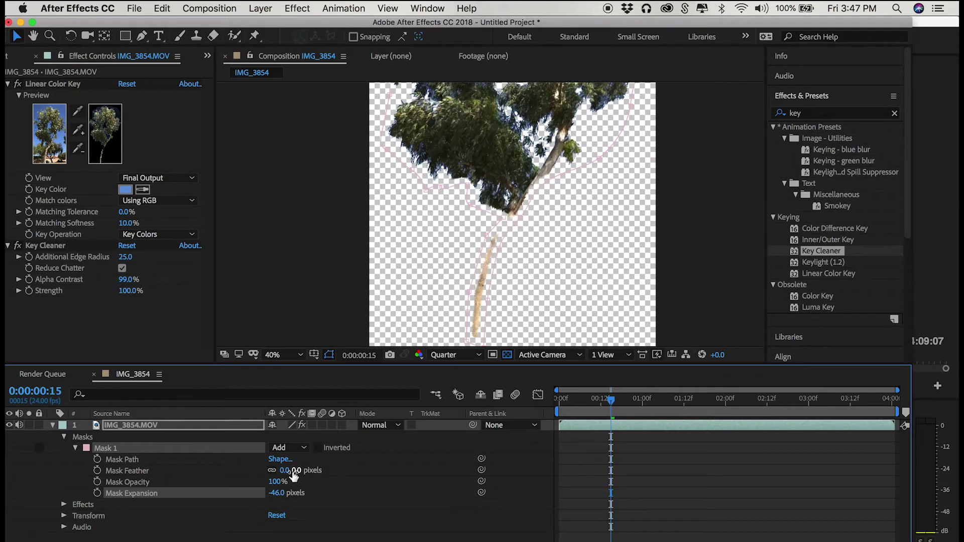
pyautogui.click(274, 492)
pyautogui.write('-5')
pyautogui.press('Return')
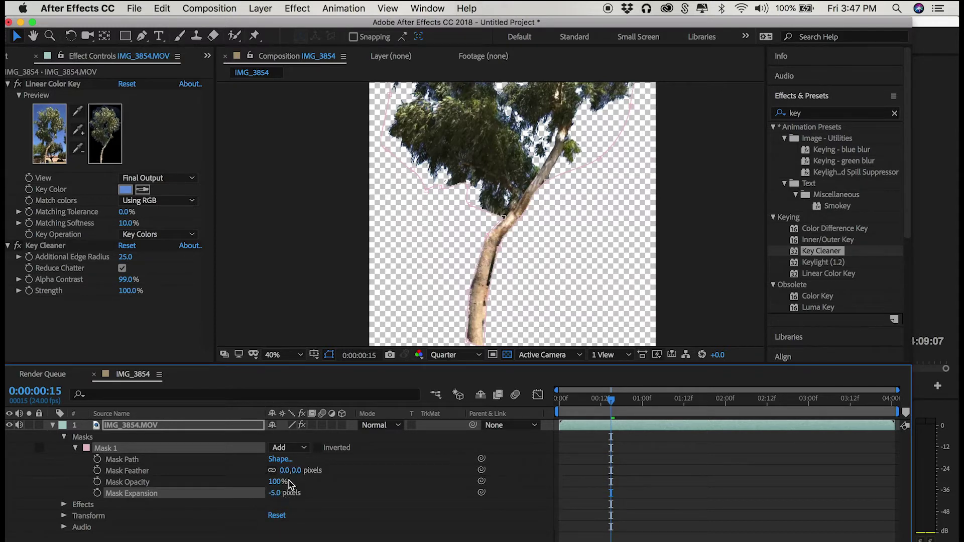
pyautogui.click(294, 472)
pyautogui.write('2')
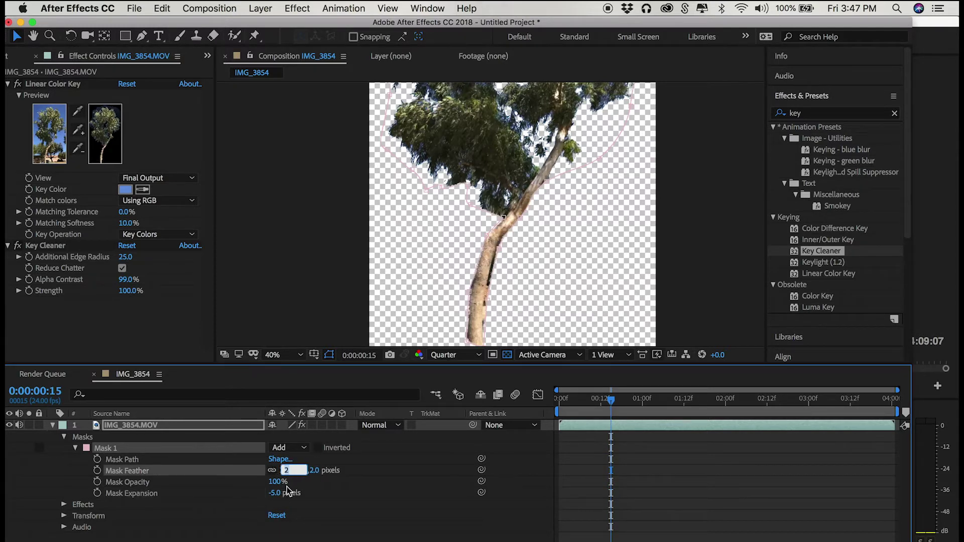
pyautogui.press('Return')
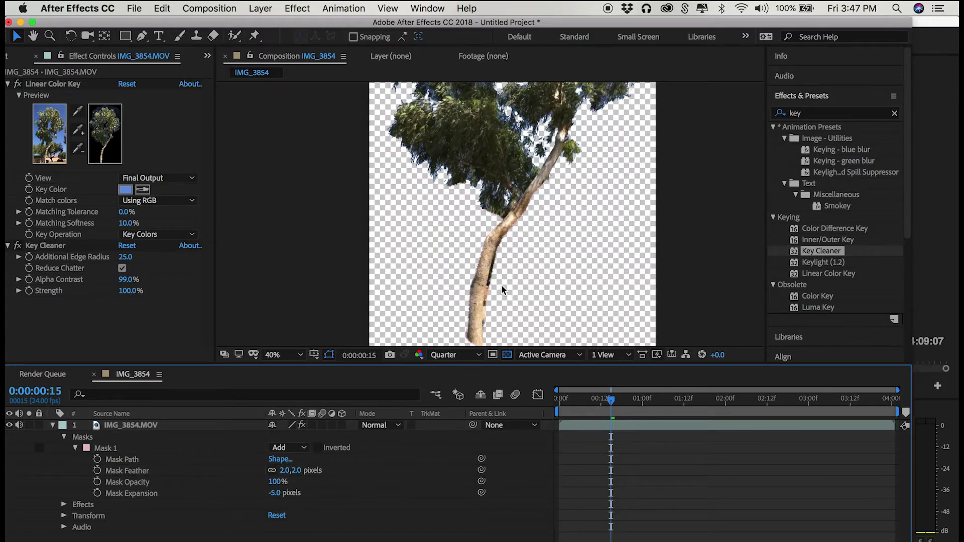
pyautogui.scroll(5, 502, 290)
# Step: Change Mask 1's expansion to -2 pixels
pyautogui.scroll(-3, 502, 289)
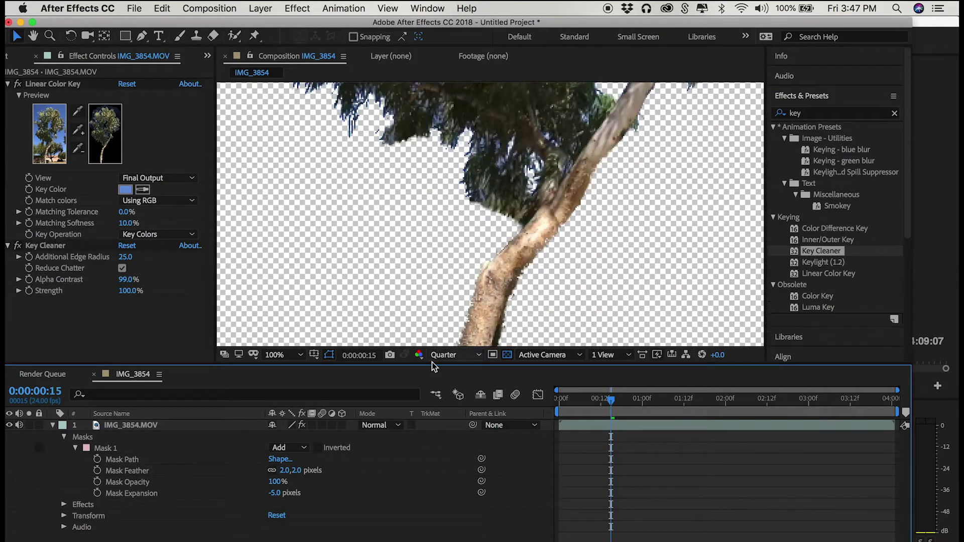
pyautogui.click(296, 470)
pyautogui.click(275, 493)
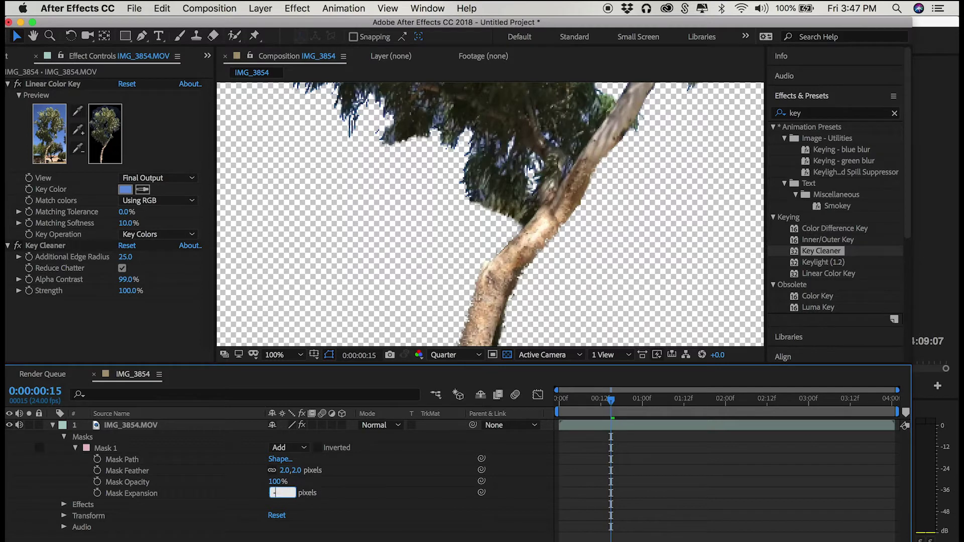
pyautogui.write('-2')
pyautogui.press('Return')
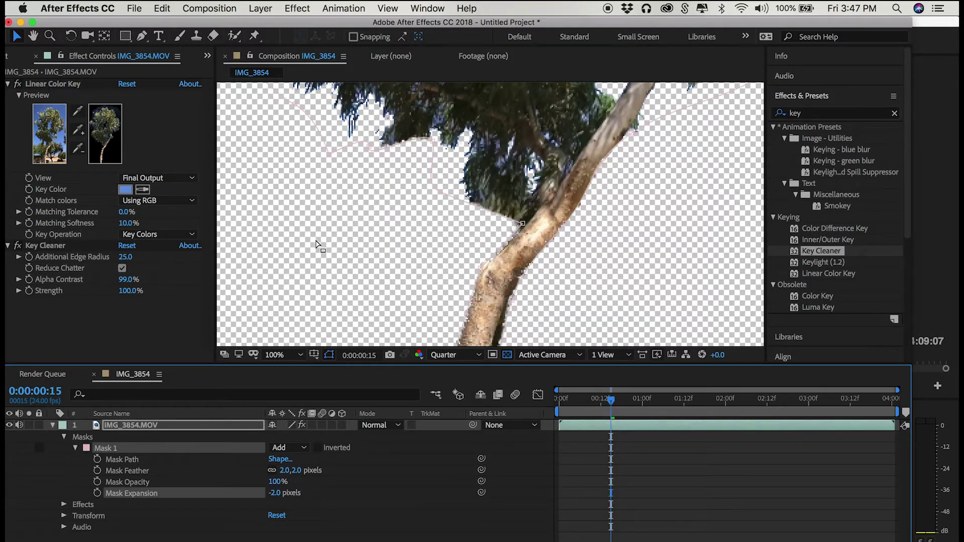
# Step: Drag Mask 1's points in along the trunk's right edge to cut away the fringe
pyautogui.press('space')
pyautogui.moveTo(421, 201); pyautogui.dragTo(410, 93)
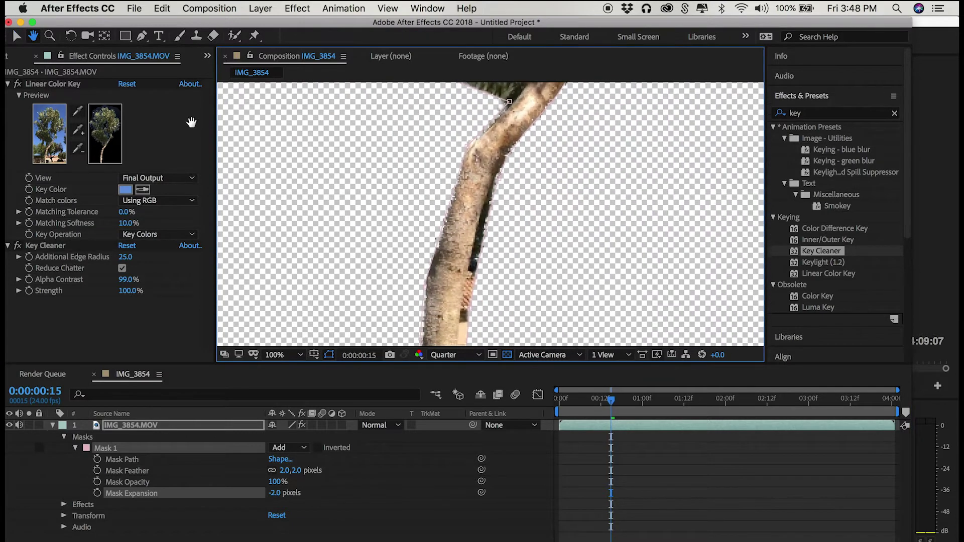
pyautogui.click(142, 36)
pyautogui.moveTo(480, 268); pyautogui.dragTo(477, 258)
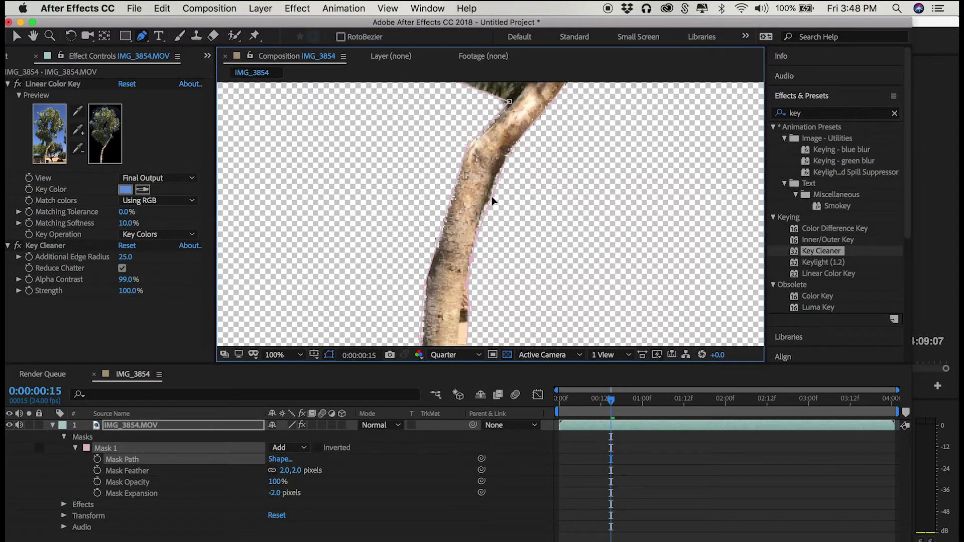
pyautogui.moveTo(492, 201); pyautogui.dragTo(501, 175)
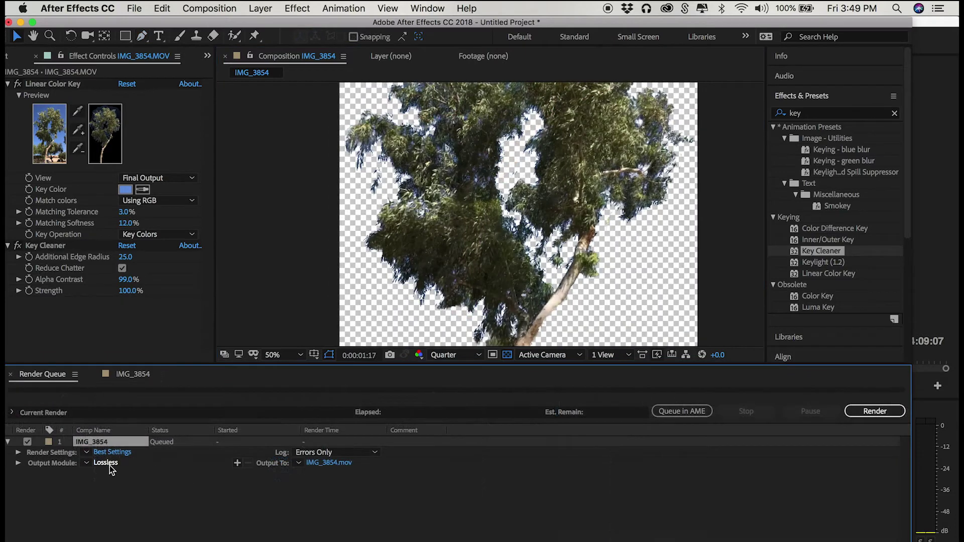
# Step: Set the output module Channels to RGB + Alpha and render to Tree loop.mov
pyautogui.click(108, 464)
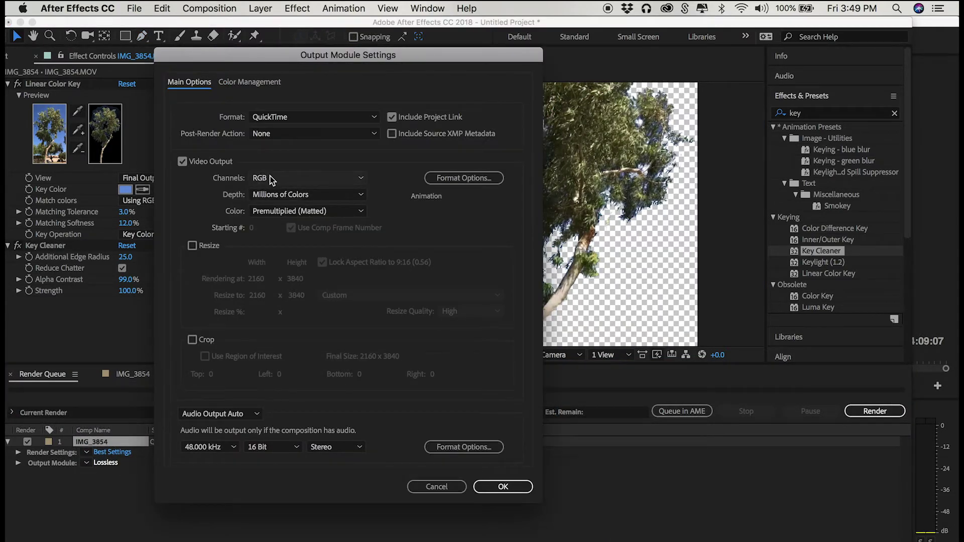
pyautogui.click(272, 179)
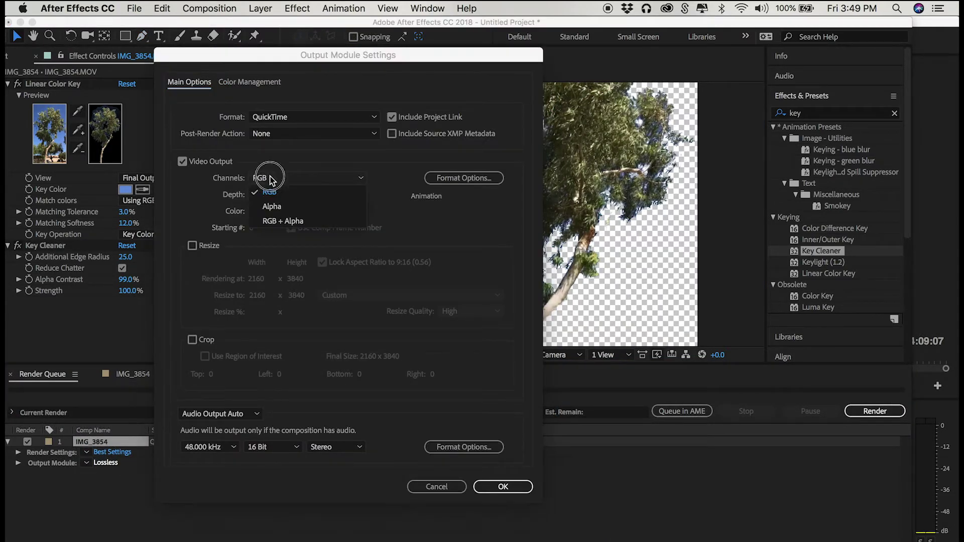
pyautogui.click(275, 220)
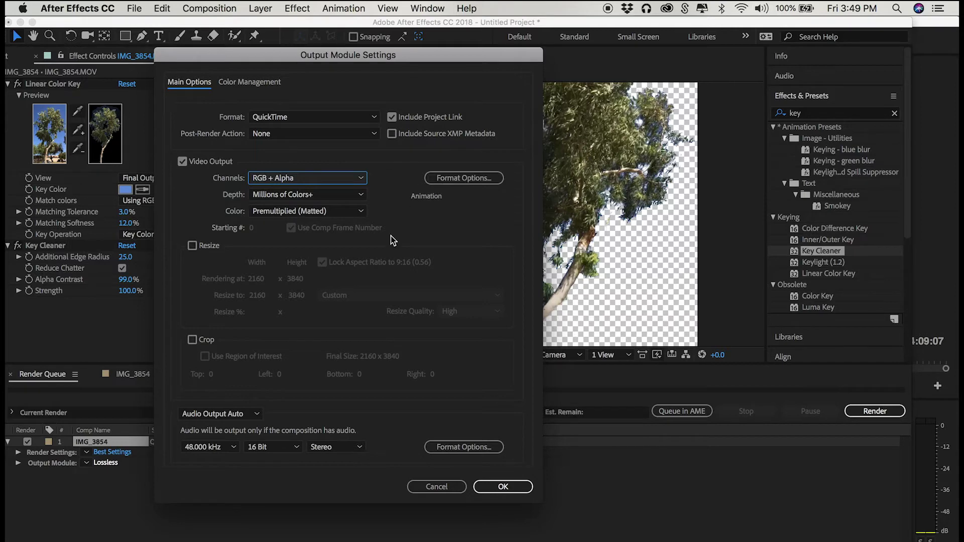
pyautogui.click(481, 485)
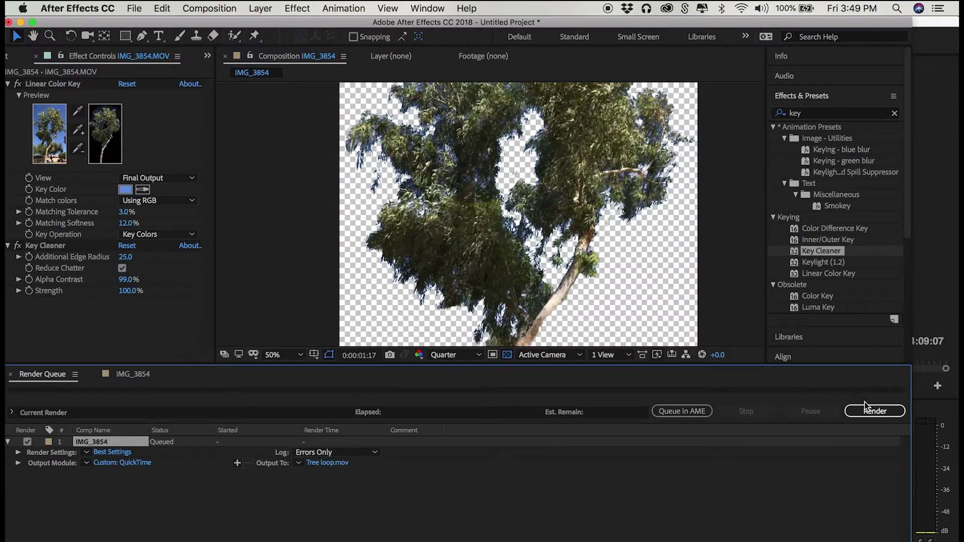
pyautogui.click(874, 410)
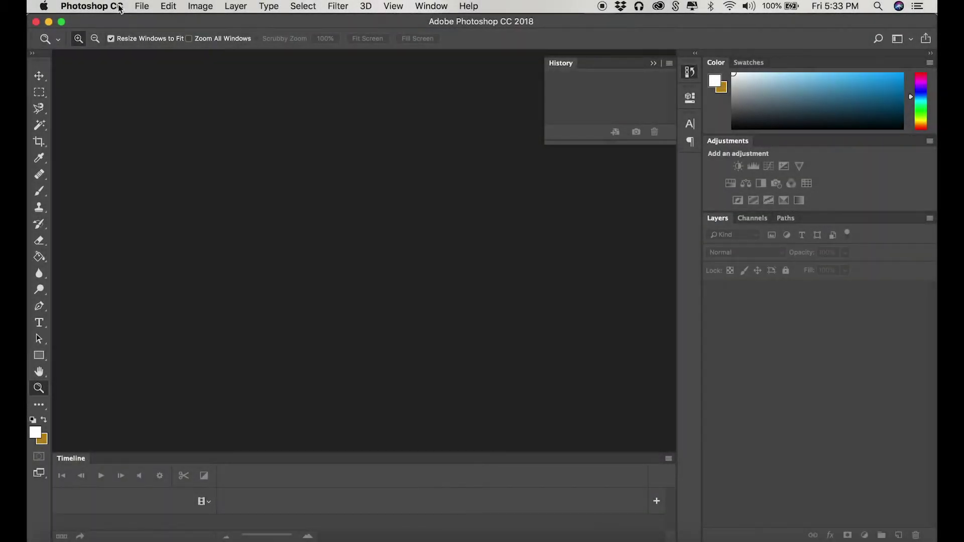
# Step: Import Tree loop.mov via Video Frames to Layers with Limit To Every Frames enabled
pyautogui.click(141, 7)
pyautogui.moveTo(275, 307)
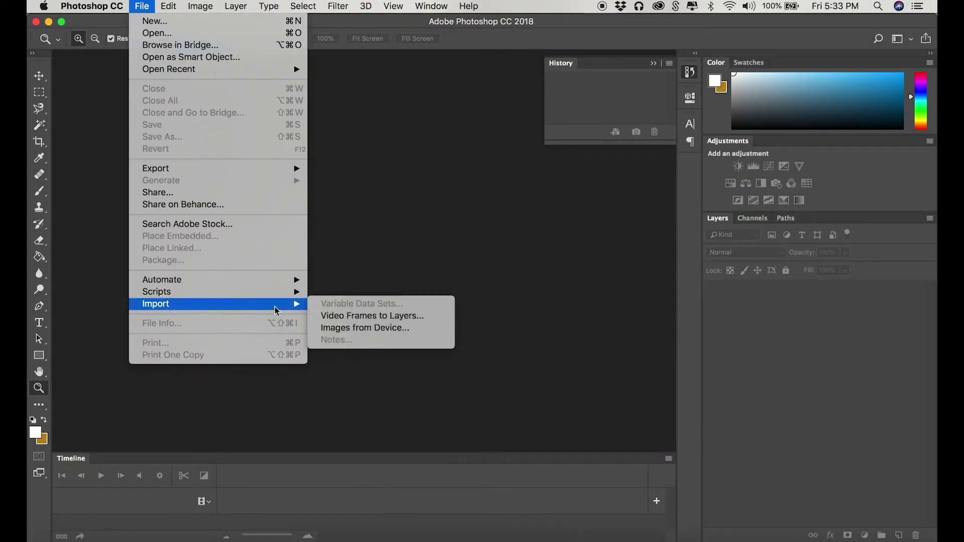
pyautogui.click(335, 318)
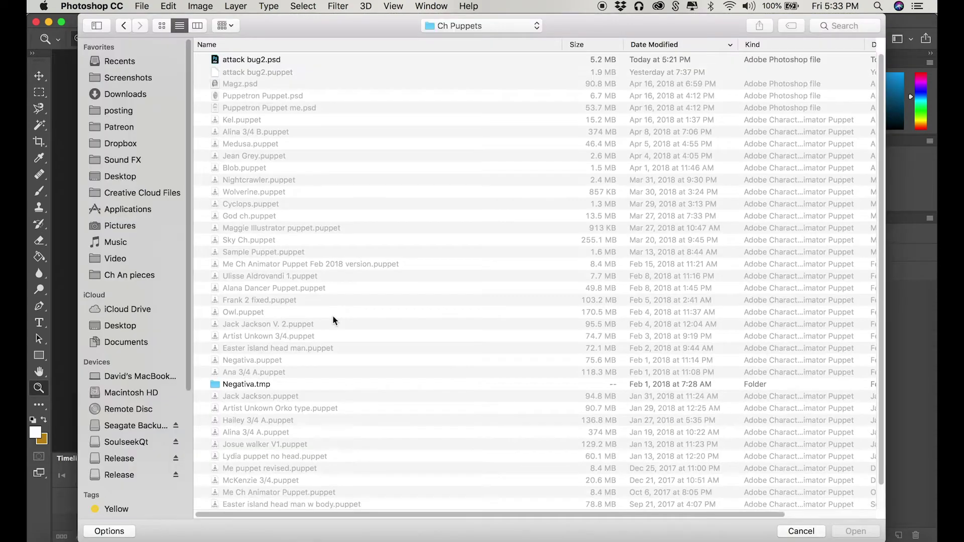
pyautogui.click(118, 258)
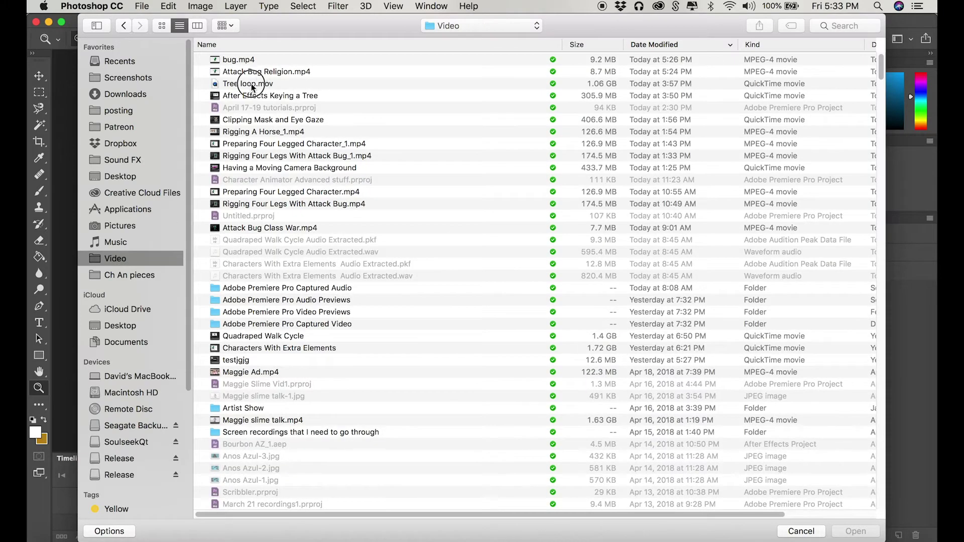
pyautogui.click(252, 85)
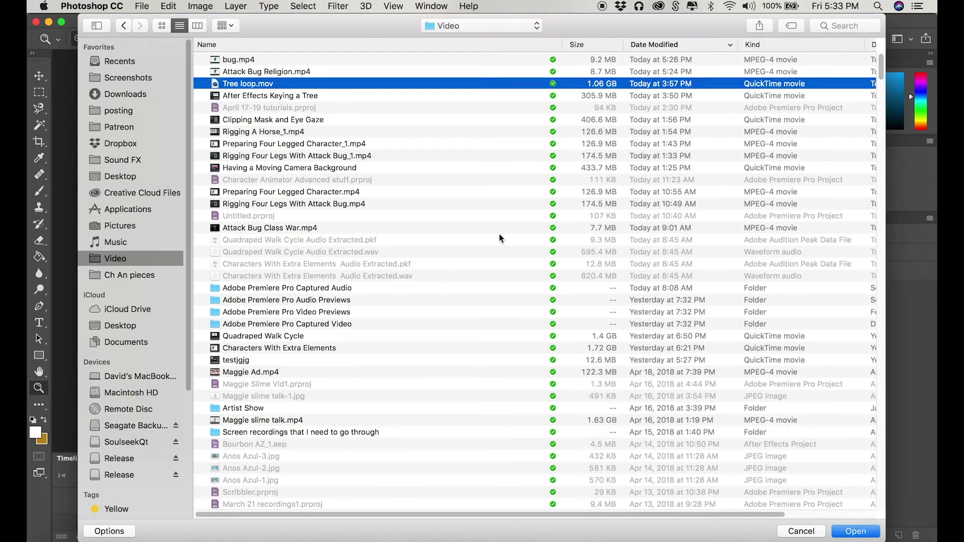
pyautogui.click(850, 532)
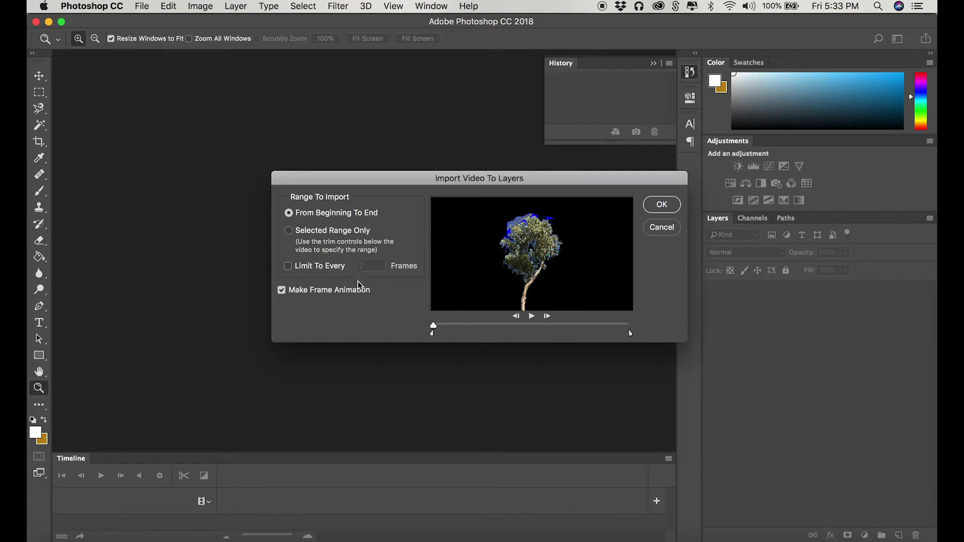
pyautogui.click(337, 268)
pyautogui.moveTo(371, 264); pyautogui.dragTo(355, 269)
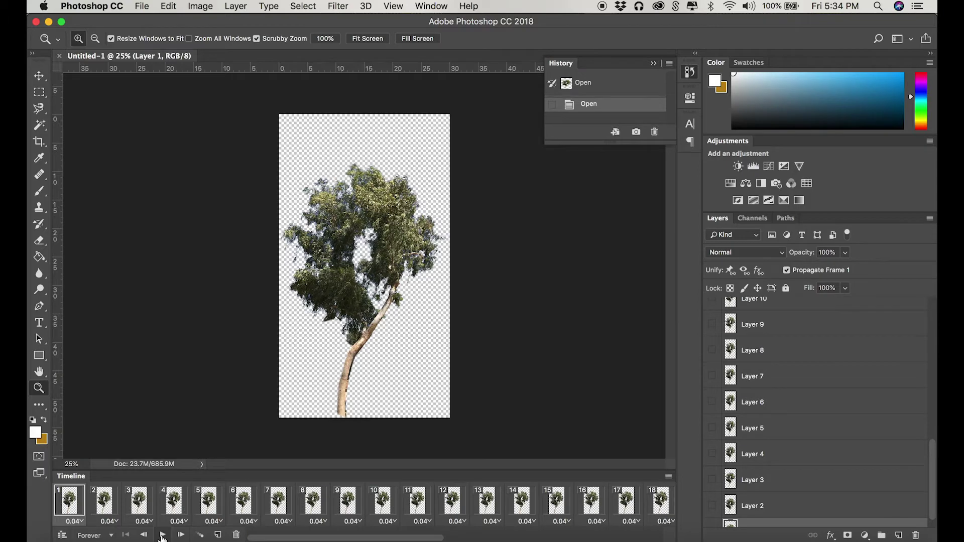
# Step: Preview the frame animation, then group all the frame layers together
pyautogui.click(162, 535)
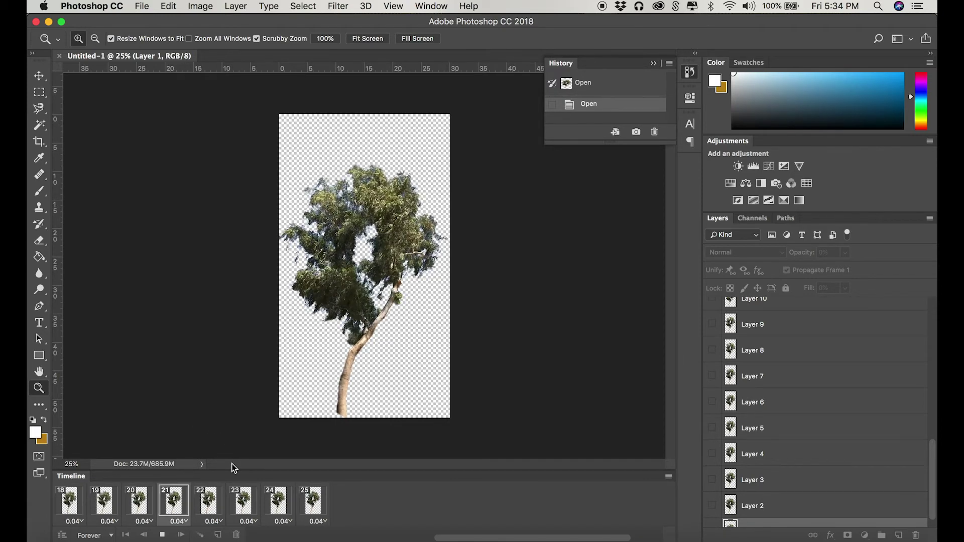
pyautogui.press('super+a')
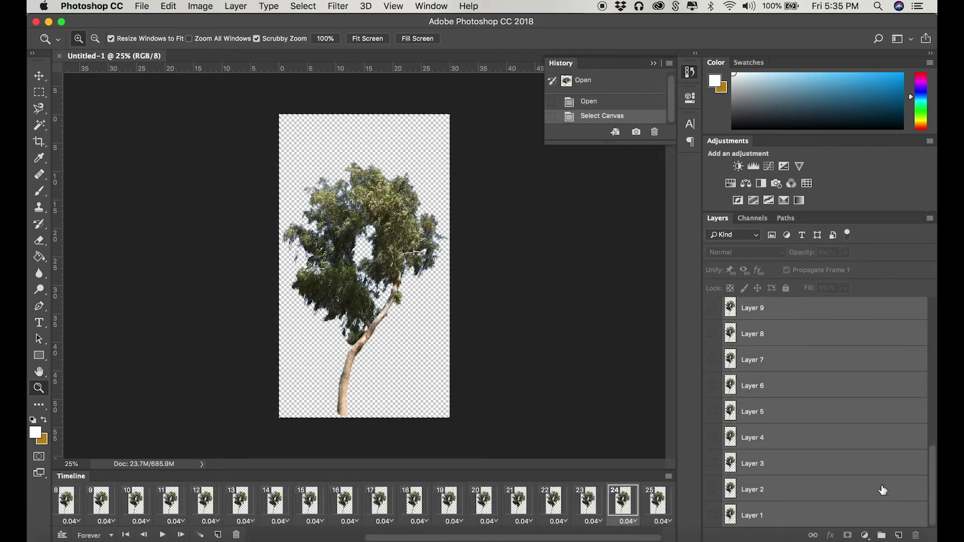
pyautogui.moveTo(857, 396); pyautogui.dragTo(883, 539)
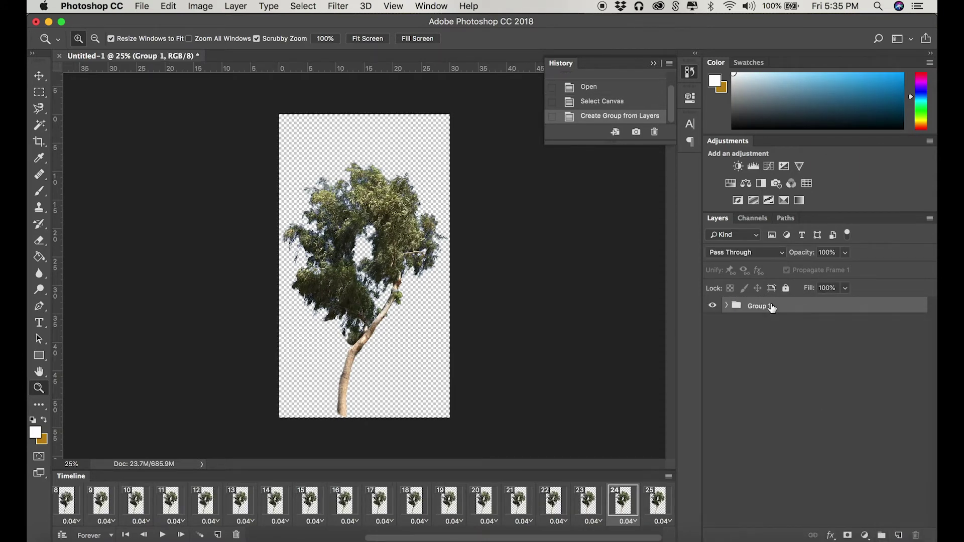
# Step: Rename the new group to +Tree
pyautogui.doubleClick(753, 307)
pyautogui.write('t')
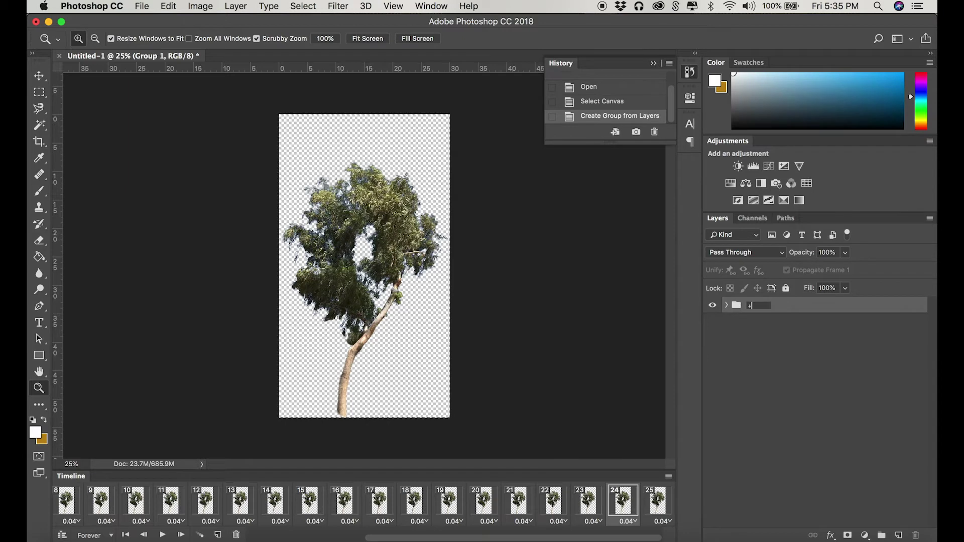
pyautogui.write('Tree')
pyautogui.press('Return')
pyautogui.click(785, 350)
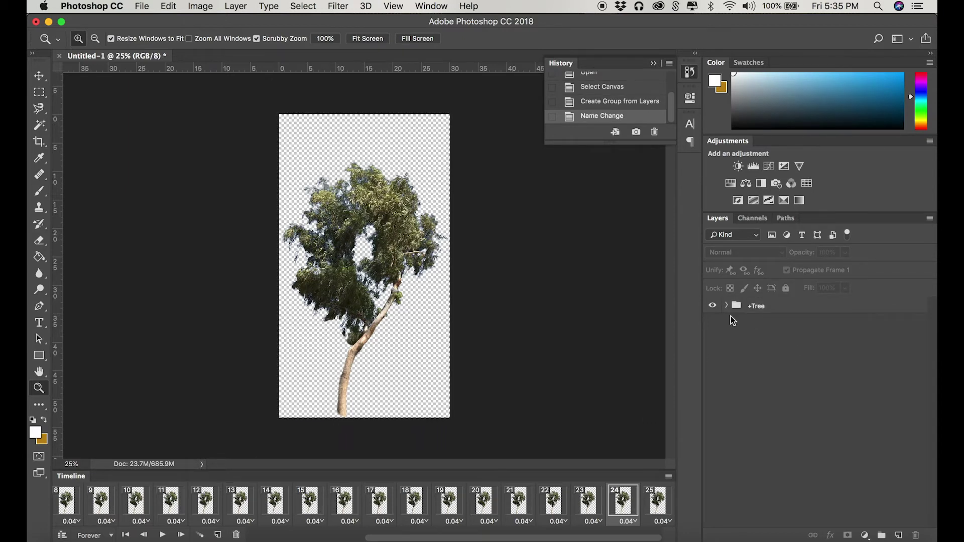
pyautogui.click(142, 7)
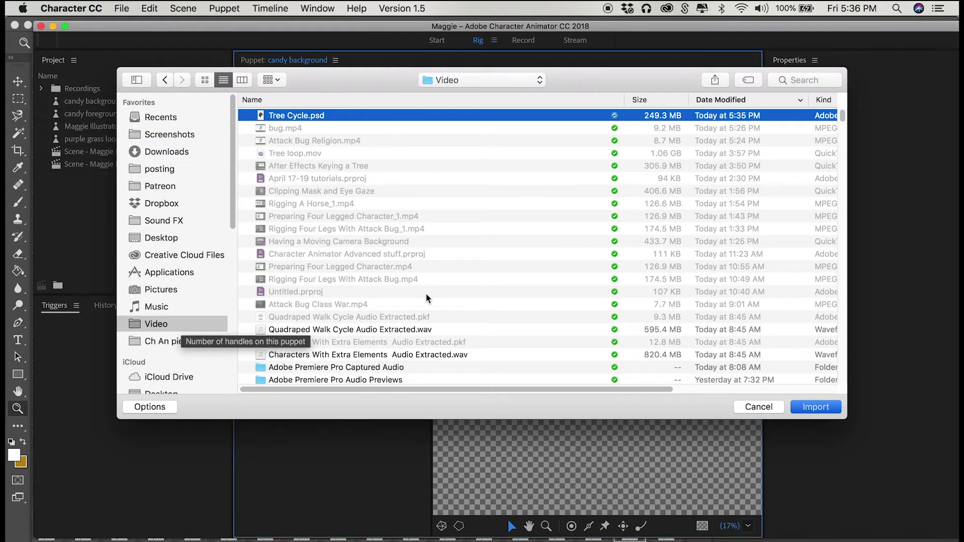
# Step: Import Tree Cycle.psd, slot it between ground and red lolly tree back, and raise it onto the hills
pyautogui.press('Return')
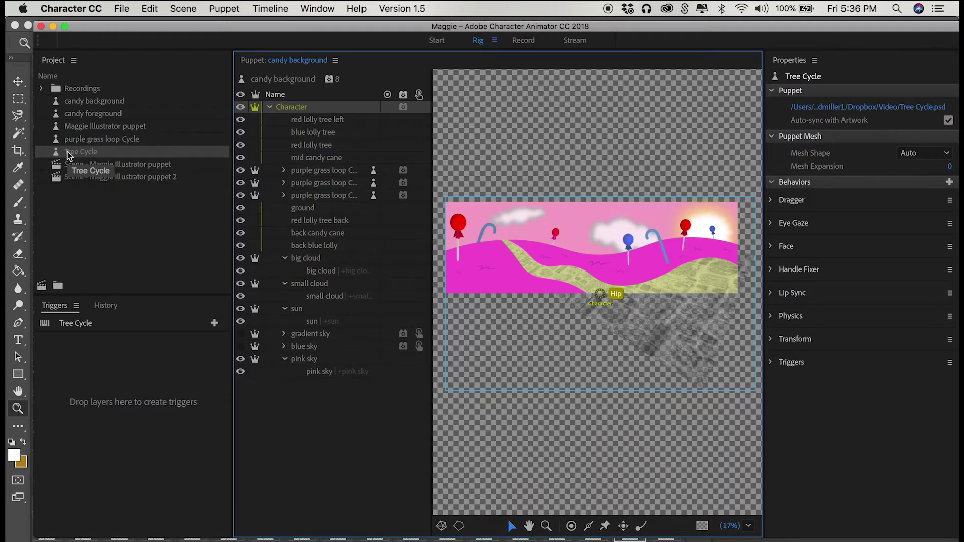
pyautogui.moveTo(69, 155); pyautogui.dragTo(331, 219)
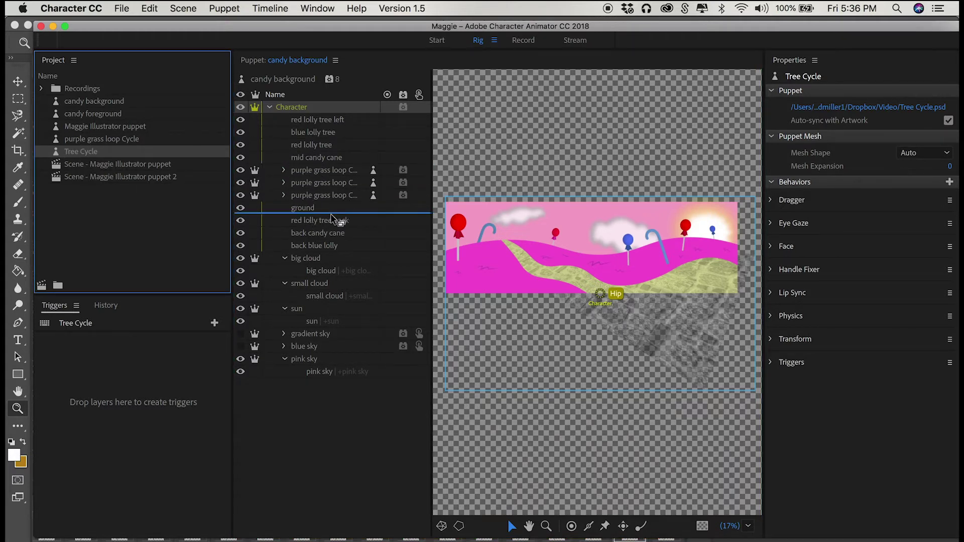
pyautogui.moveTo(330, 214); pyautogui.dragTo(330, 213)
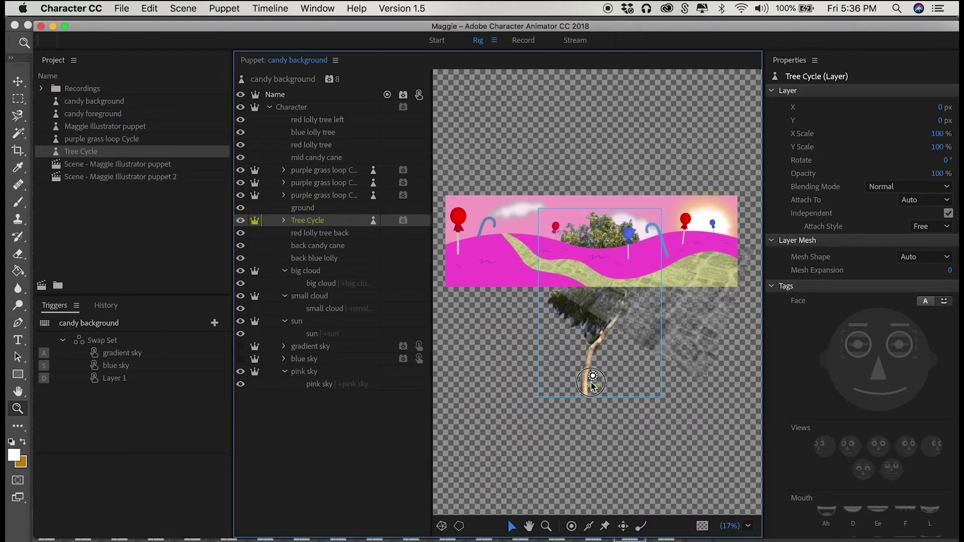
pyautogui.moveTo(593, 329); pyautogui.dragTo(587, 195)
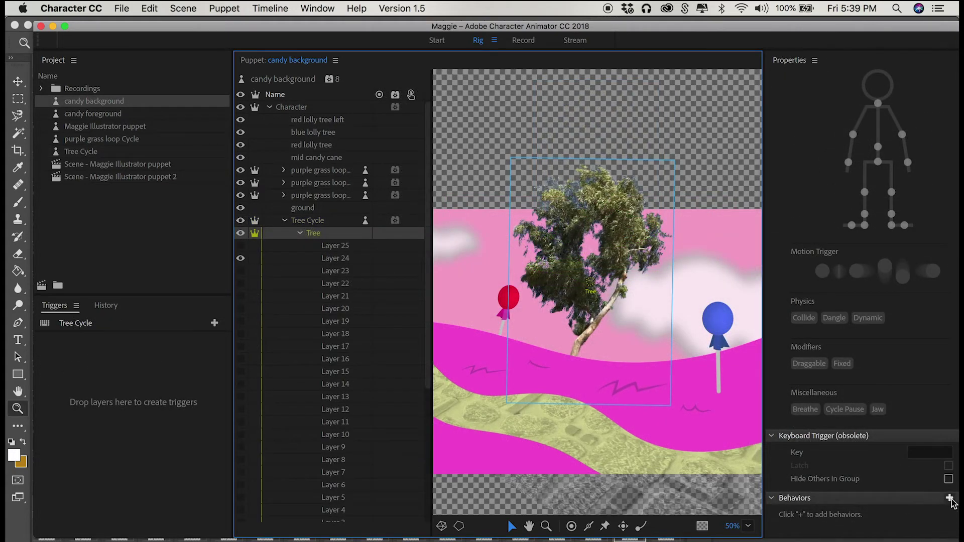
# Step: Add Cycle Layers to the Tree: advance every 2 frames, continuous, start immediately, forward and reverse
pyautogui.click(949, 498)
pyautogui.click(853, 336)
pyautogui.scroll(-5, 882, 474)
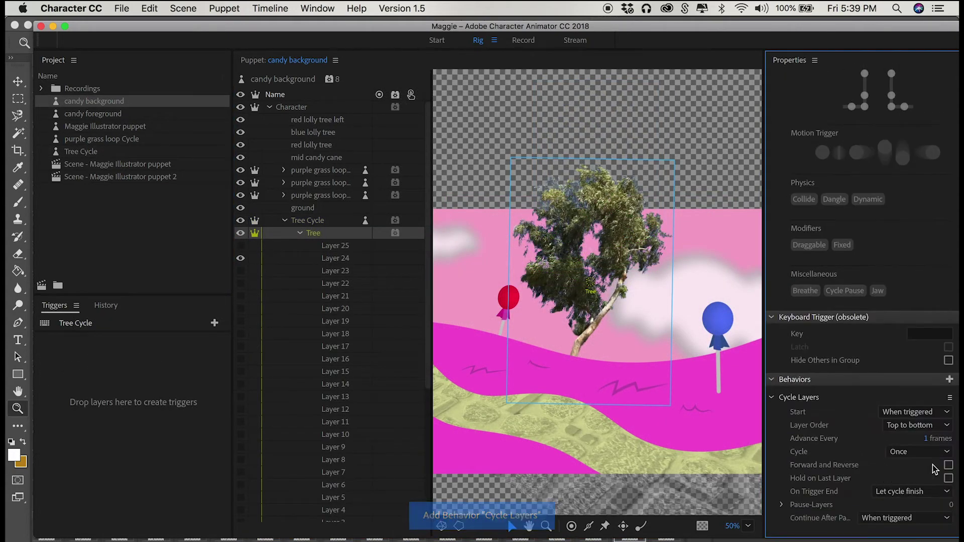
pyautogui.click(923, 437)
pyautogui.write('2')
pyautogui.click(917, 452)
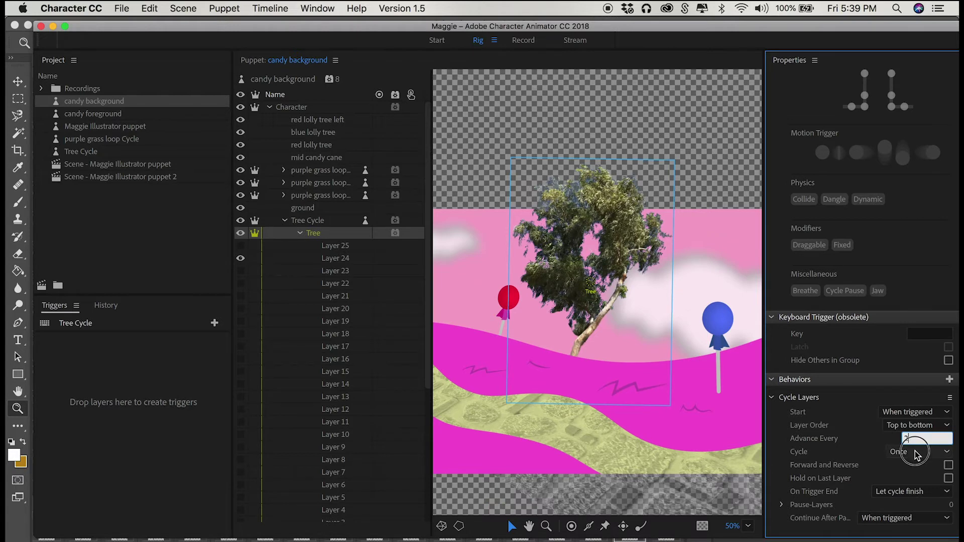
pyautogui.click(922, 480)
pyautogui.click(910, 412)
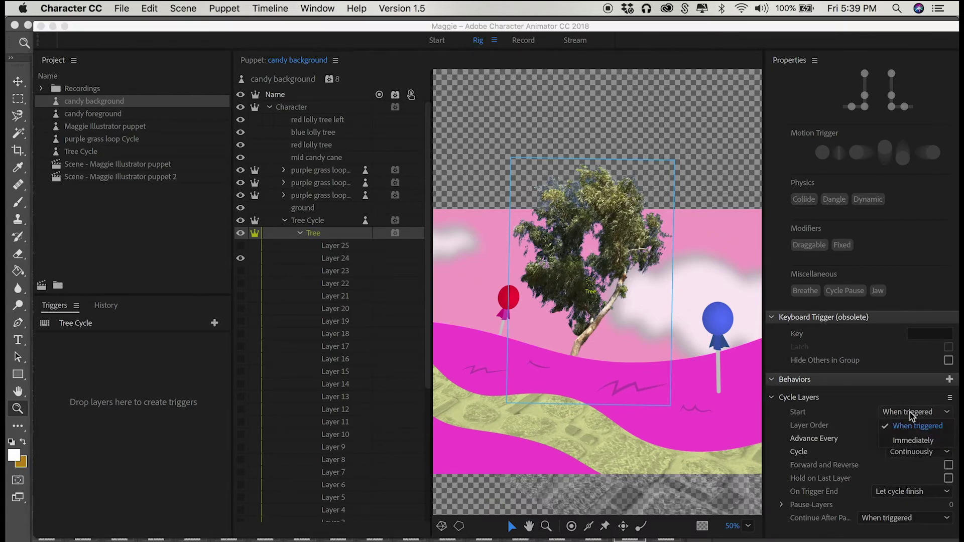
pyautogui.click(902, 440)
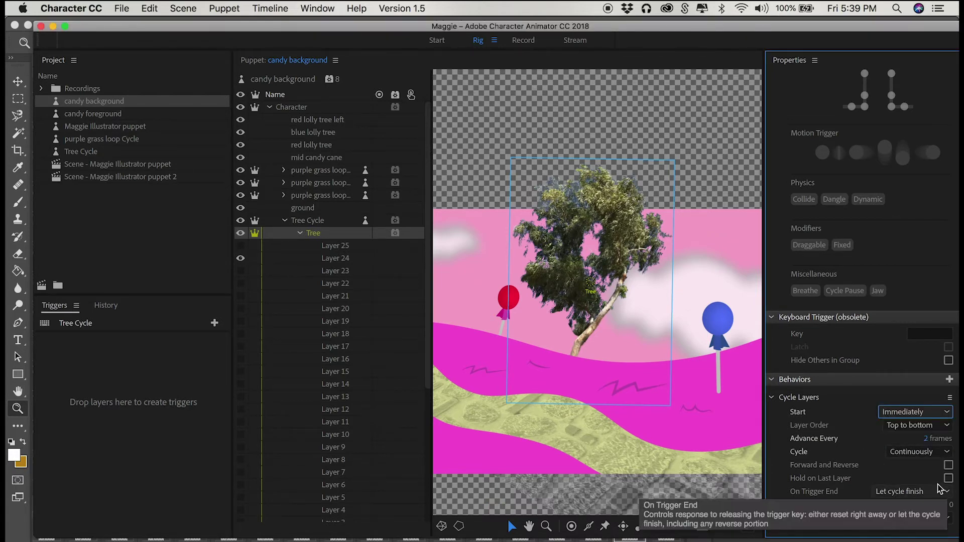
pyautogui.click(948, 465)
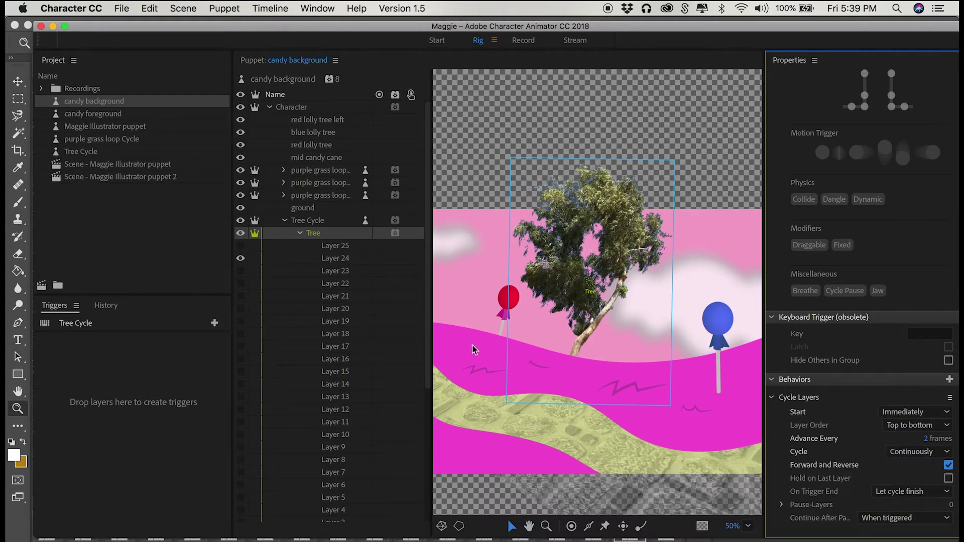
pyautogui.click(430, 103)
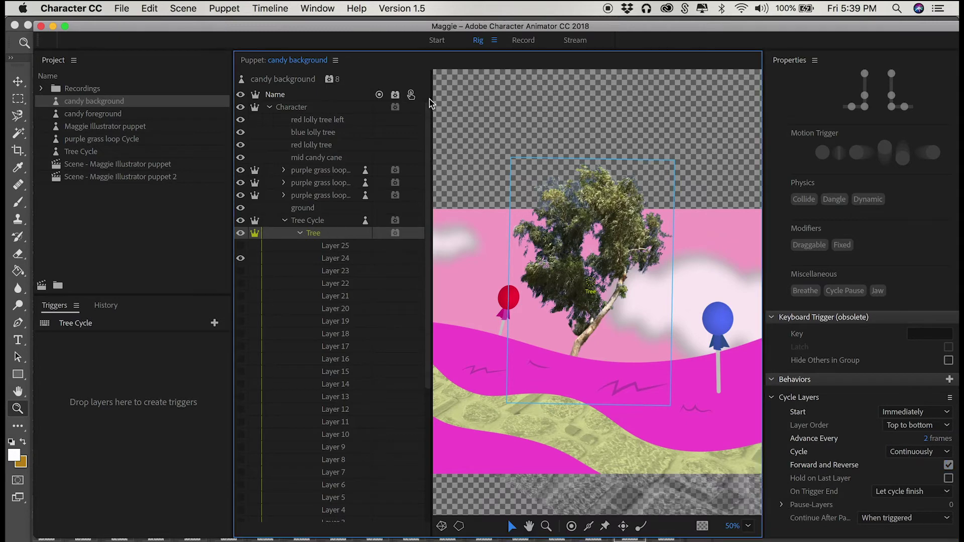
pyautogui.click(522, 40)
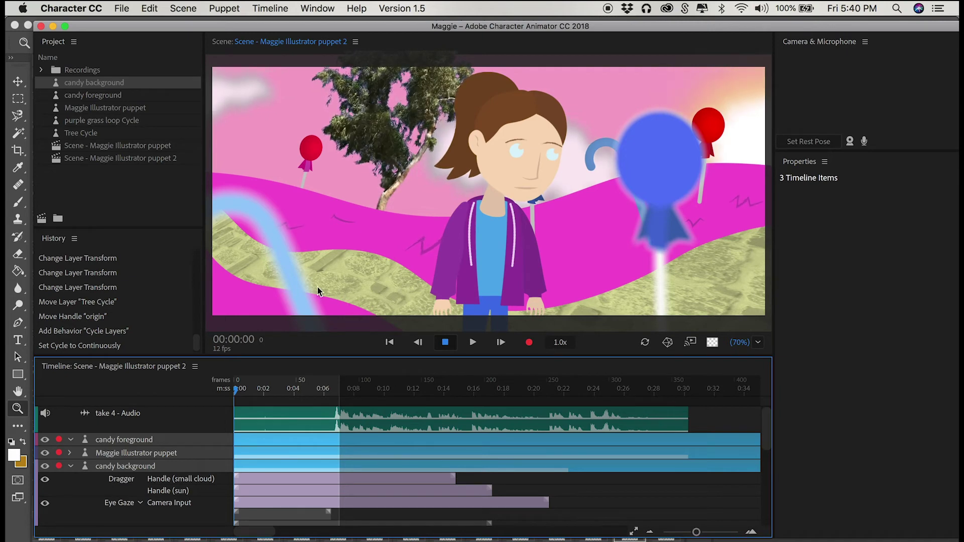
pyautogui.click(105, 83)
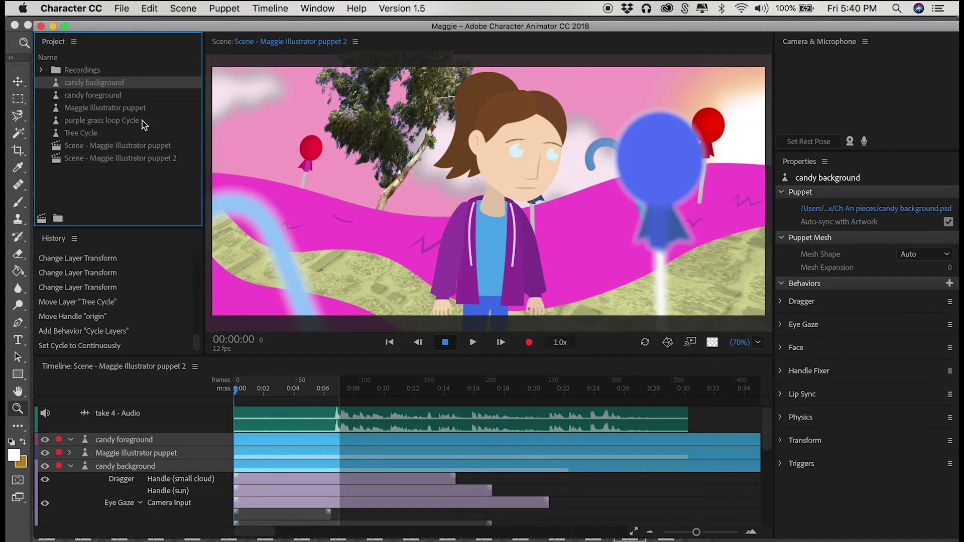
pyautogui.hotkey('alt', 'shift', '2')
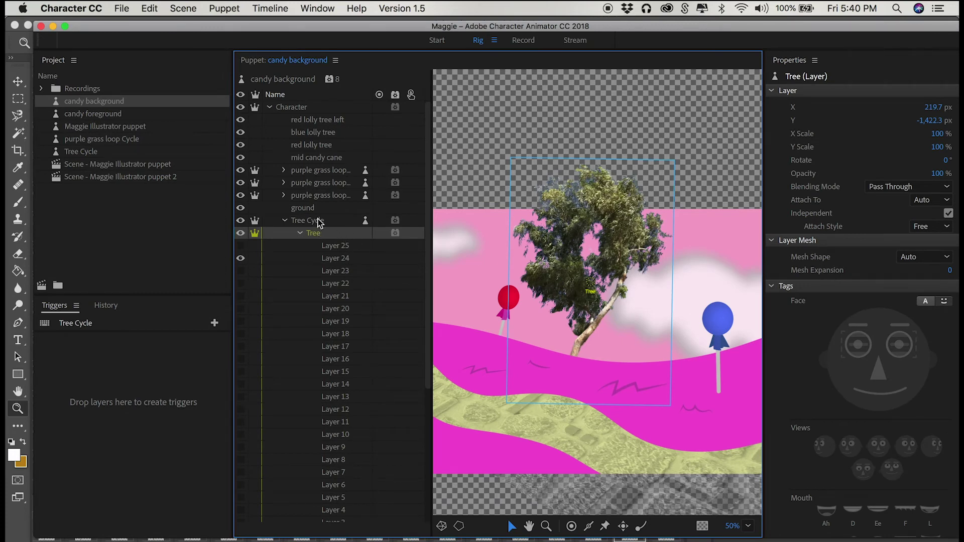
# Step: Collapse the Cycle Layers settings and add the Physics behavior to the Tree
pyautogui.click(323, 233)
pyautogui.scroll(-10, 793, 397)
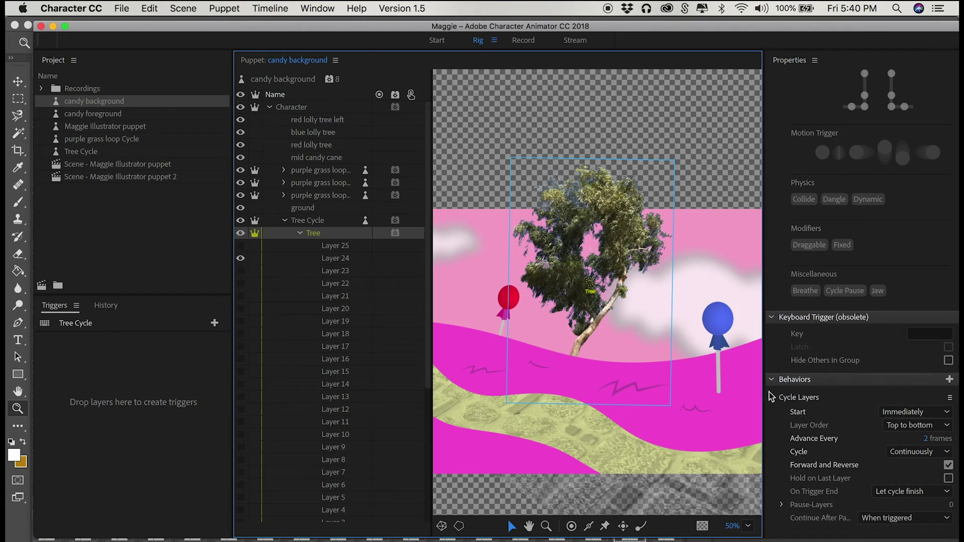
pyautogui.click(771, 397)
pyautogui.click(950, 498)
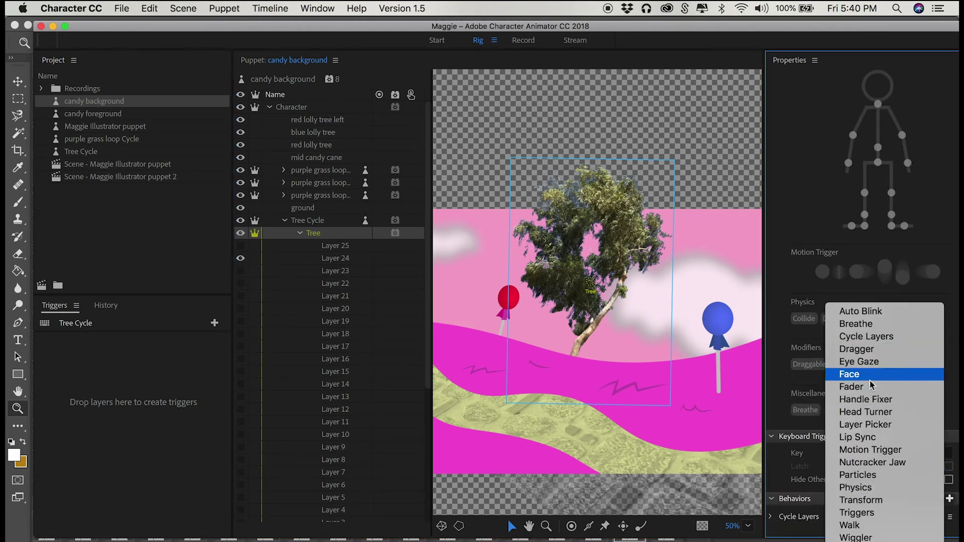
pyautogui.click(855, 489)
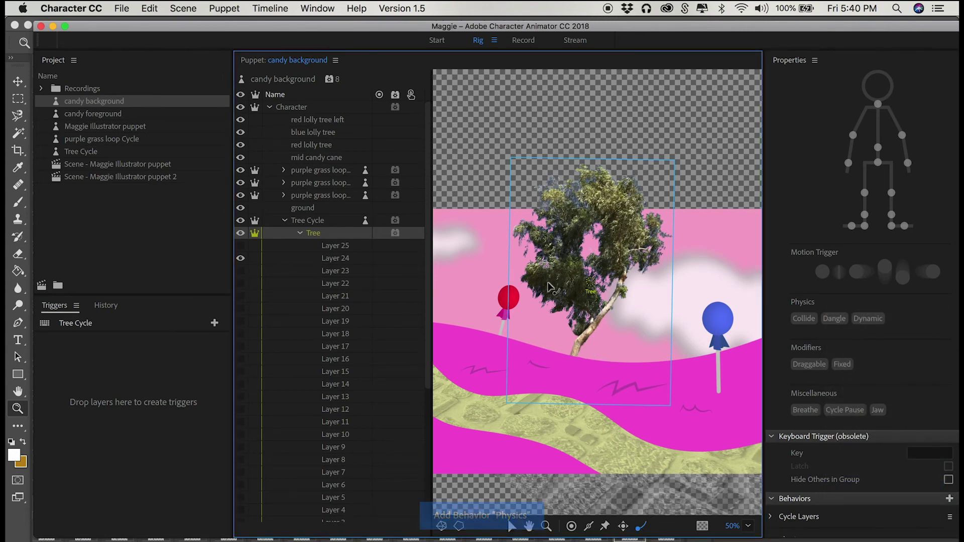
# Step: Place four Dangle handles in the tree's foliage and treetop
pyautogui.click(537, 272)
pyautogui.click(527, 229)
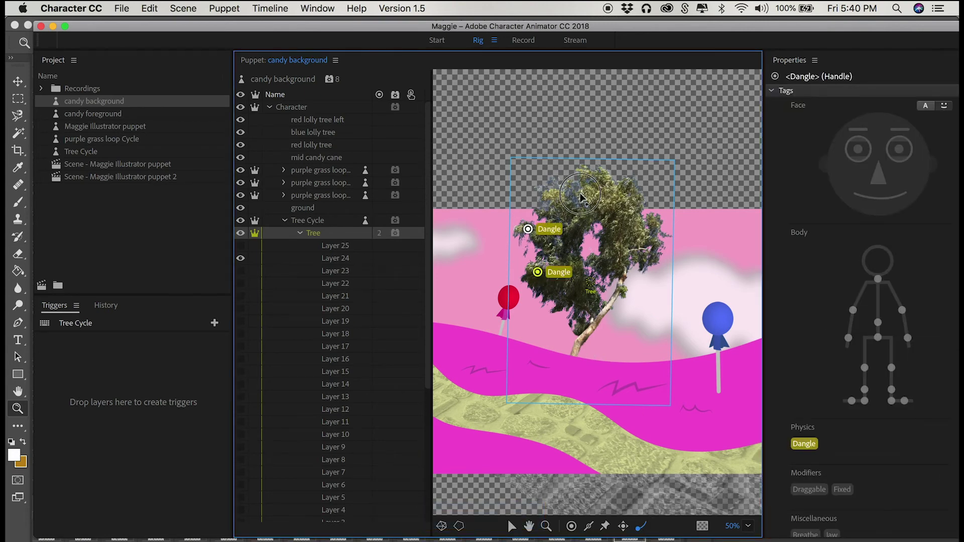
pyautogui.click(580, 194)
pyautogui.click(621, 200)
# Step: Draw a stick from the trunk's base into the crown and select its trunk handle
pyautogui.click(588, 526)
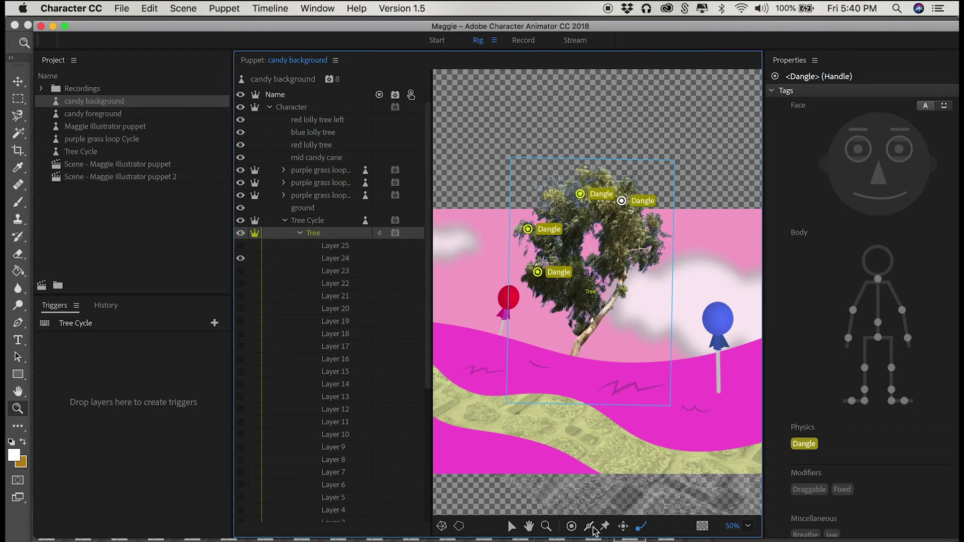
pyautogui.moveTo(566, 379); pyautogui.dragTo(625, 268)
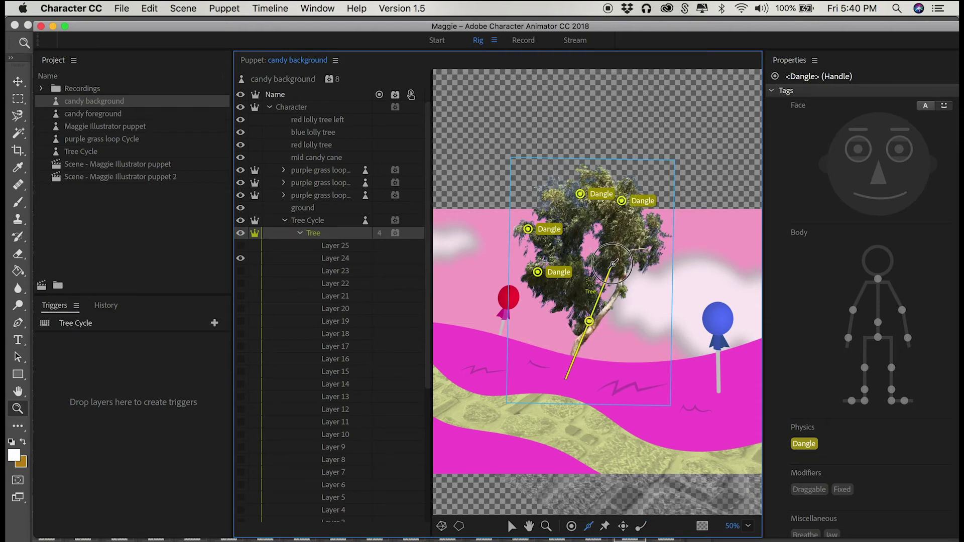
pyautogui.click(589, 324)
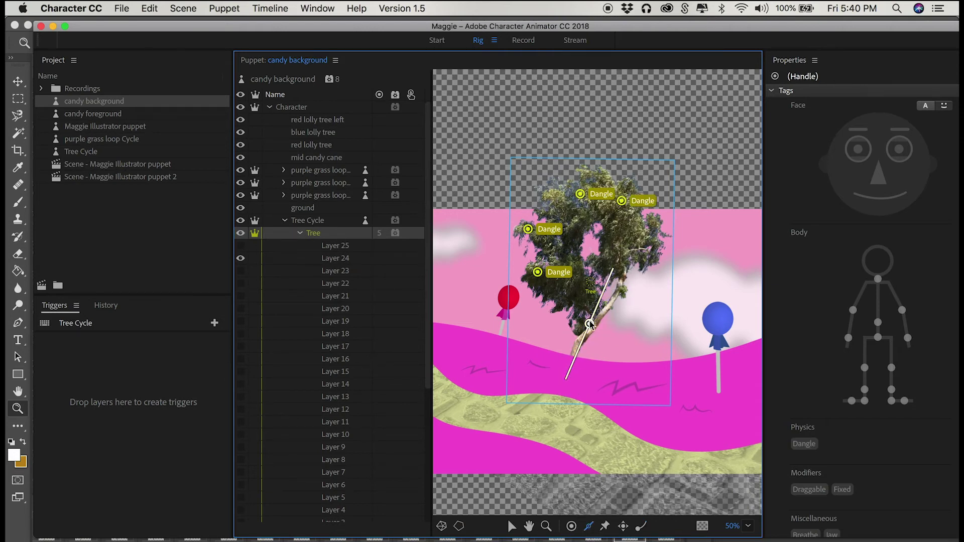
pyautogui.click(590, 288)
pyautogui.scroll(-2, 843, 450)
# Step: Tag the trunk handle as Breathe and show the Tree layer's settings
pyautogui.click(809, 503)
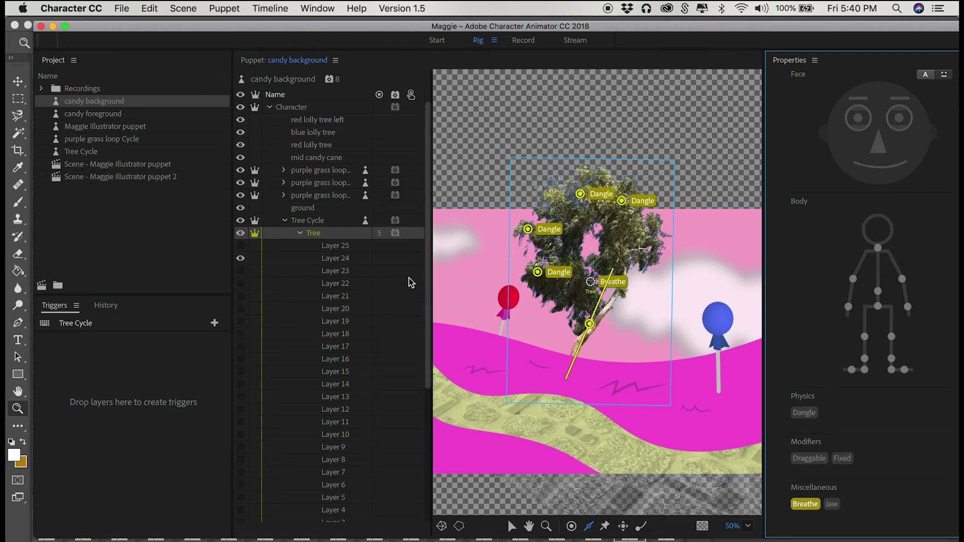
pyautogui.click(313, 232)
pyautogui.scroll(-10, 869, 498)
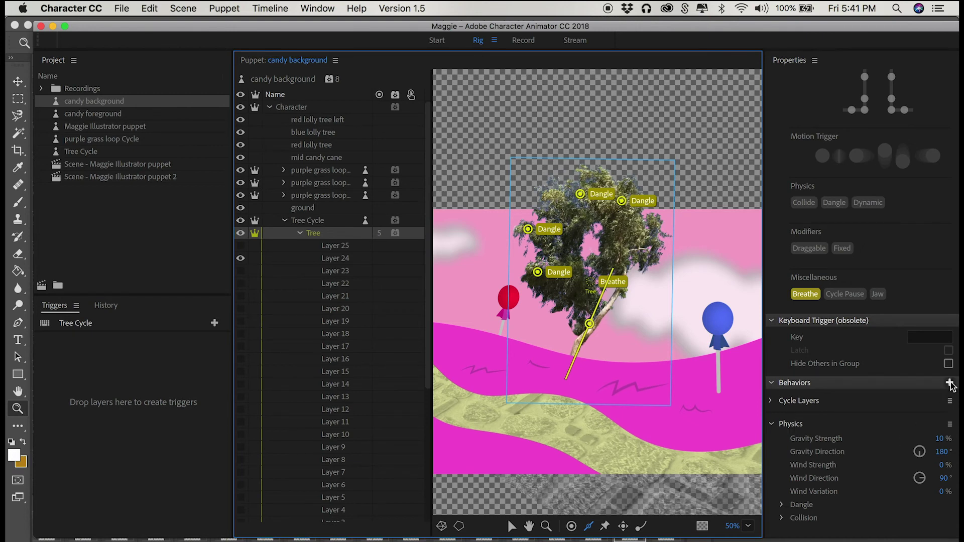
# Step: Set Dangle stiffness to 82% and wind direction to -110°
pyautogui.click(784, 505)
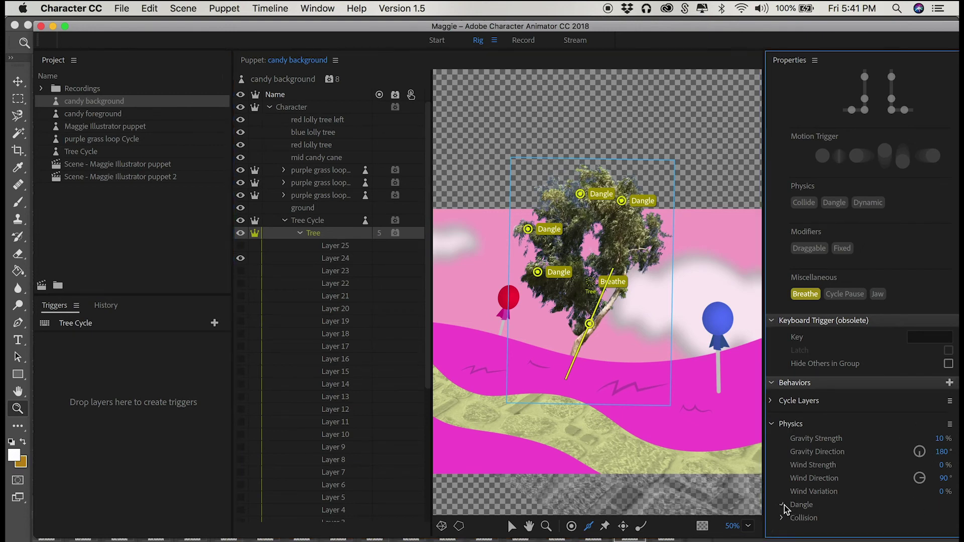
pyautogui.scroll(-2, 853, 516)
pyautogui.moveTo(943, 509); pyautogui.dragTo(932, 513)
pyautogui.moveTo(951, 454); pyautogui.dragTo(796, 457)
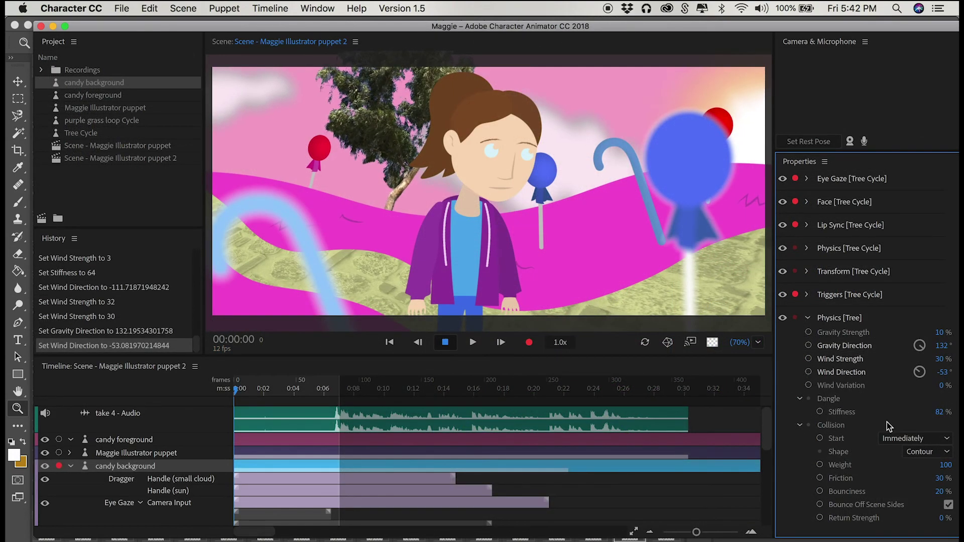
# Step: Reduce the Tree's wind variation to 21% and wind strength to 14%
pyautogui.moveTo(942, 390); pyautogui.dragTo(931, 388)
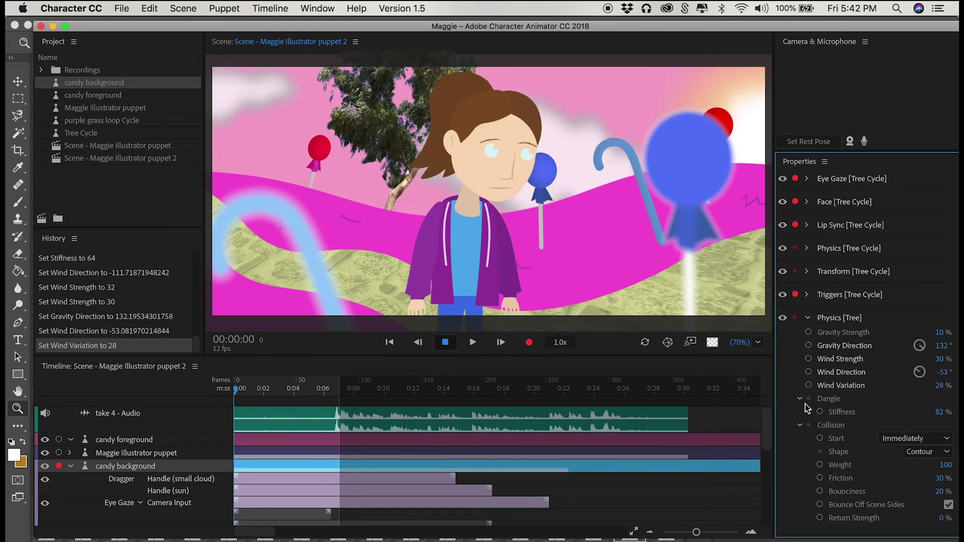
pyautogui.moveTo(938, 389); pyautogui.dragTo(927, 365)
pyautogui.click(932, 361)
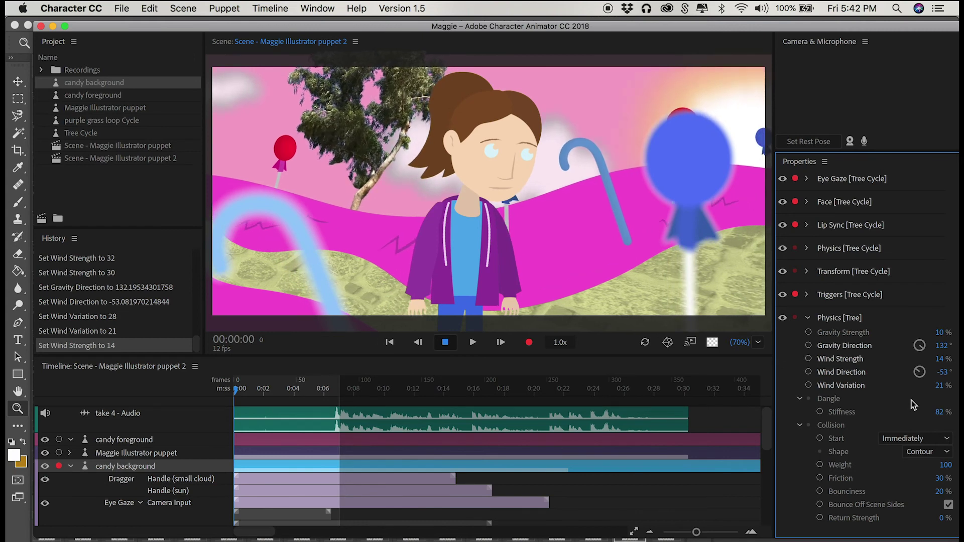
# Step: Add the candy foreground and Maggie puppet tracks to the selection, arming Maggie for recording
pyautogui.keyDown('shift'); pyautogui.click(120, 440); pyautogui.keyUp('shift')
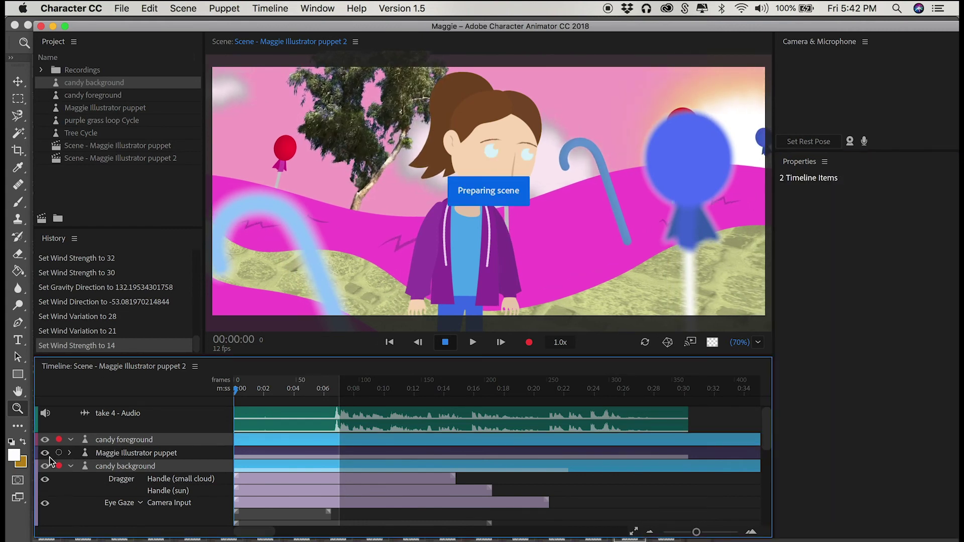
pyautogui.click(59, 453)
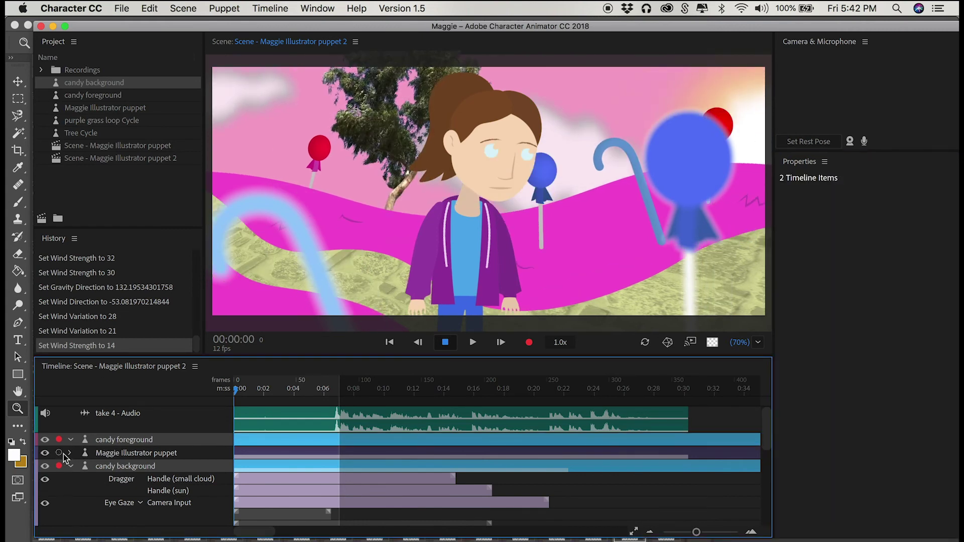
pyautogui.keyDown('shift'); pyautogui.click(107, 449); pyautogui.keyUp('shift')
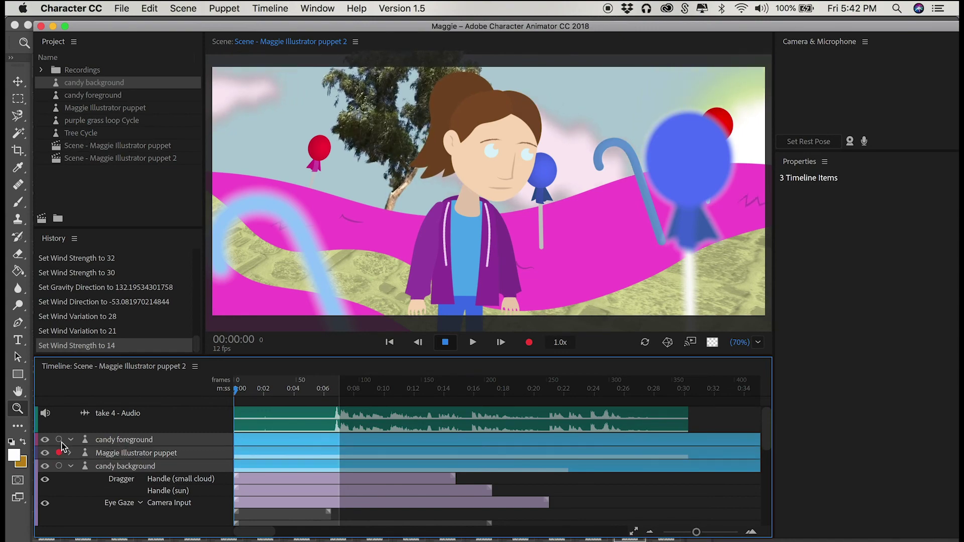